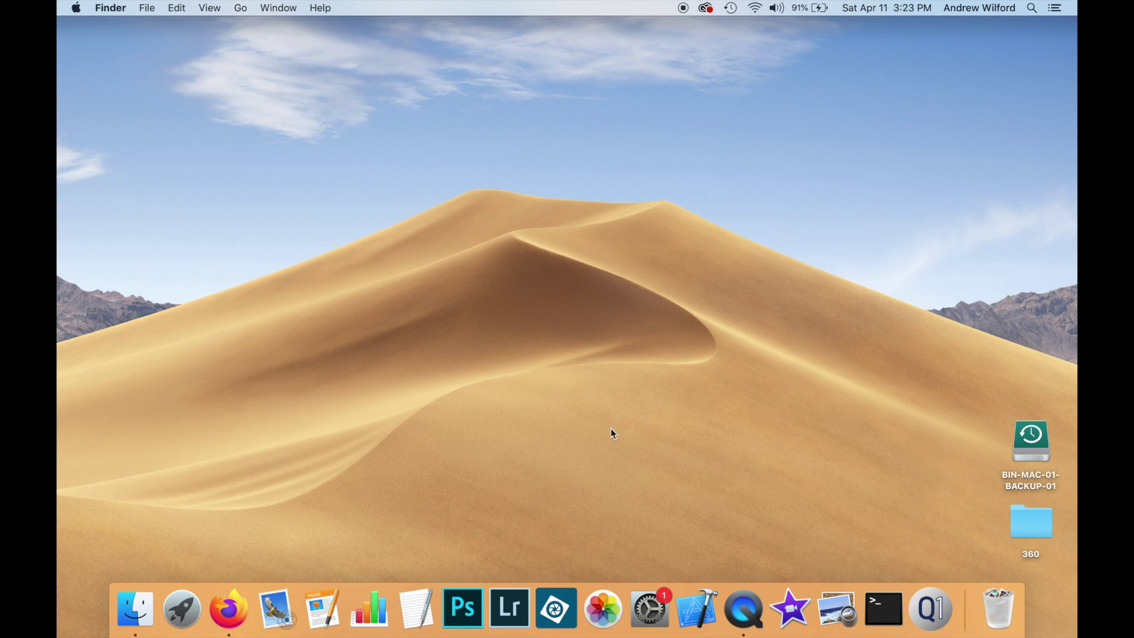
Step: Open Printers & Scanners in System Preferences and begin adding a printer
left_click(647, 613)
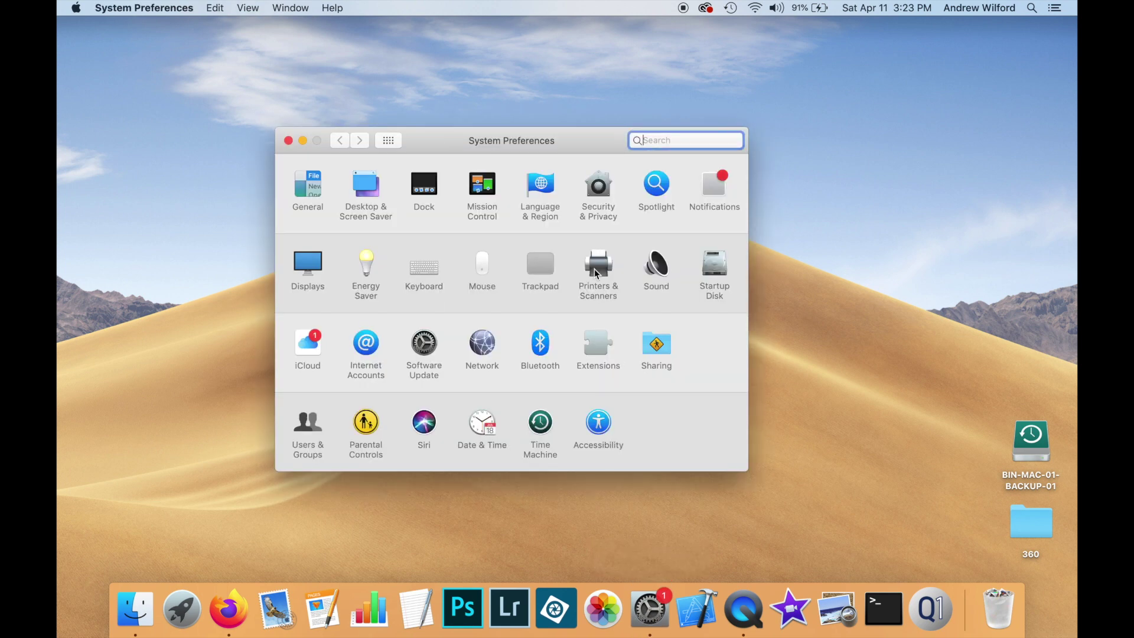
left_click(595, 267)
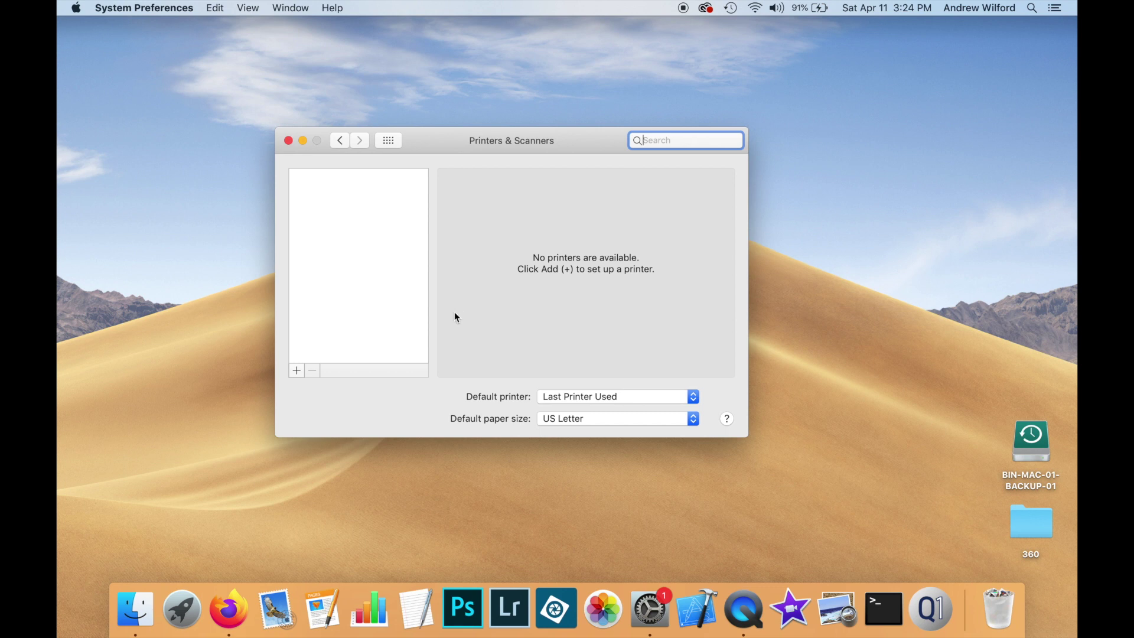
left_click(297, 372)
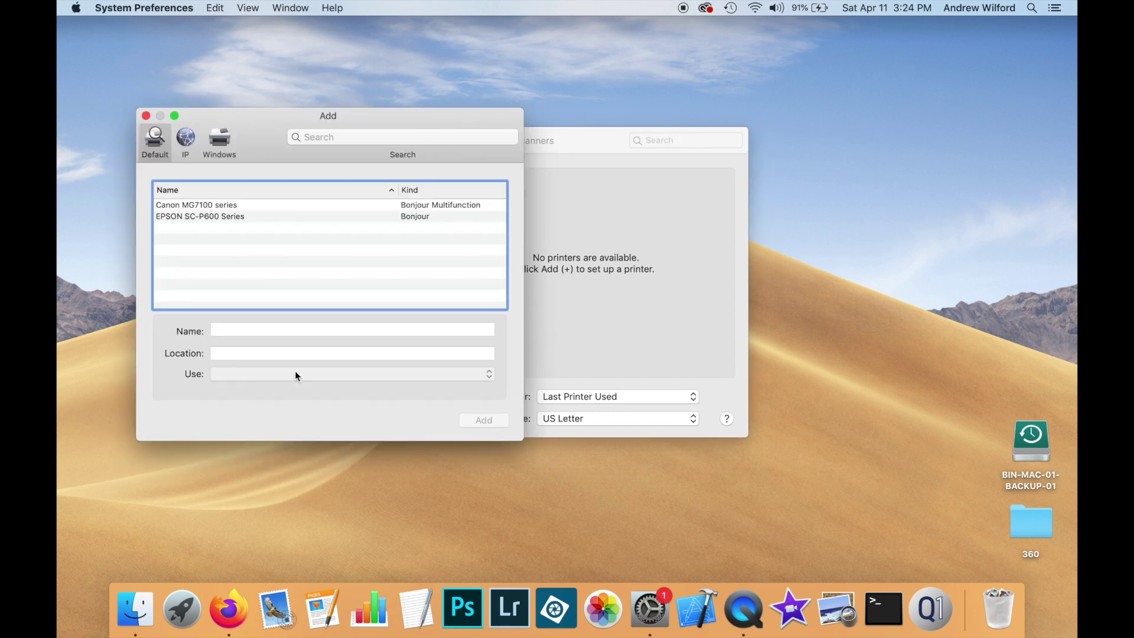
Step: Add the detected EPSON SC-P600 Series using the default Secure AirPrint driver
left_click(201, 218)
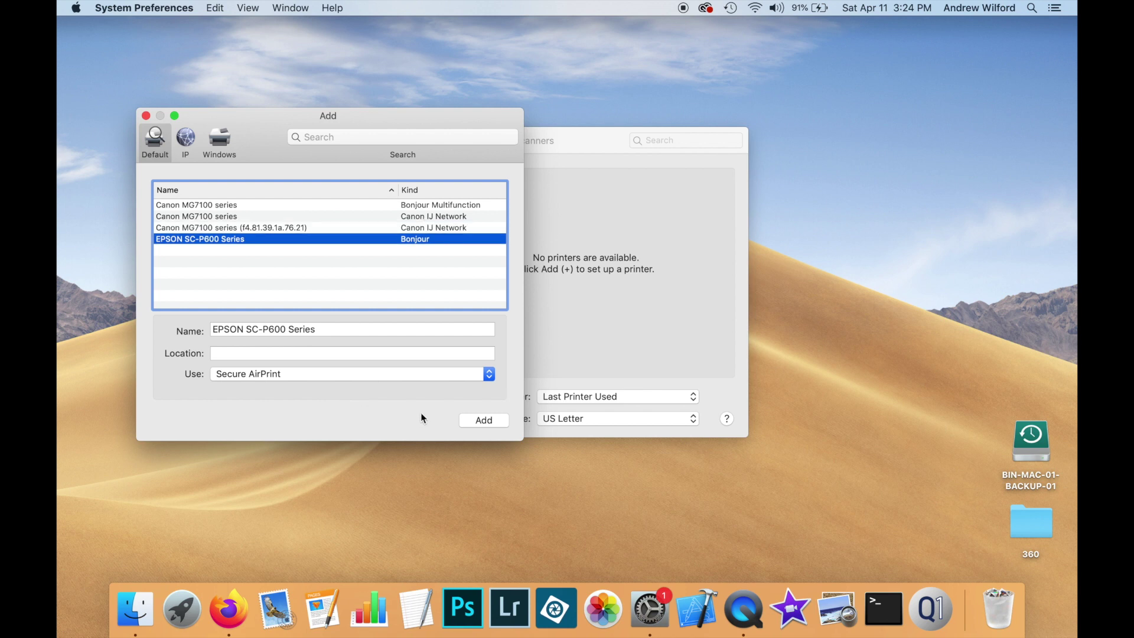
left_click(485, 421)
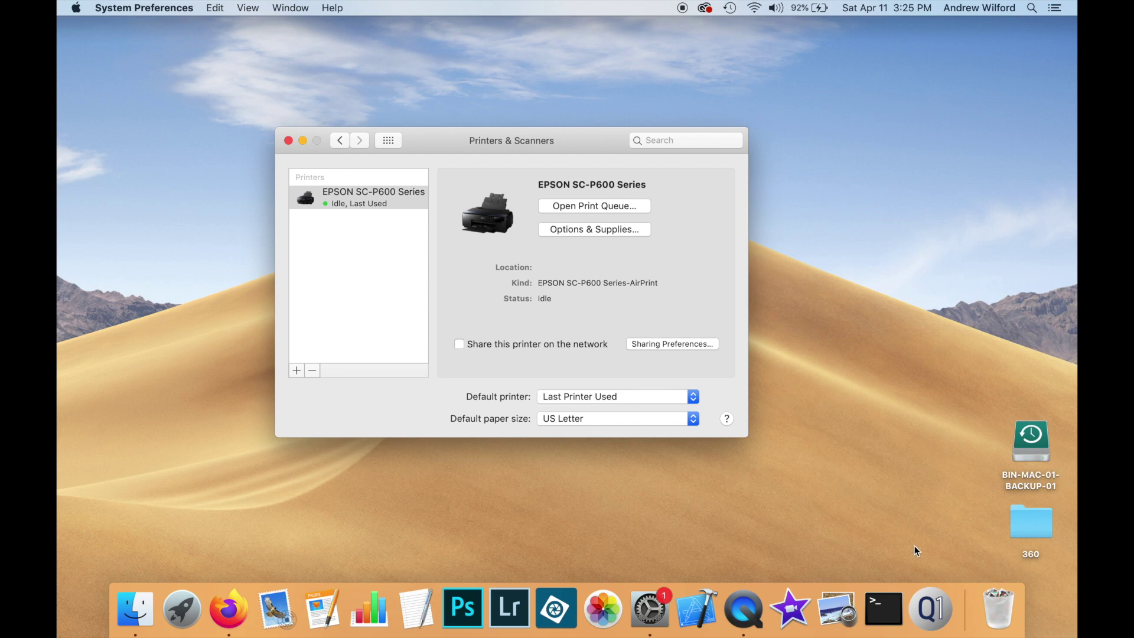
left_click(932, 613)
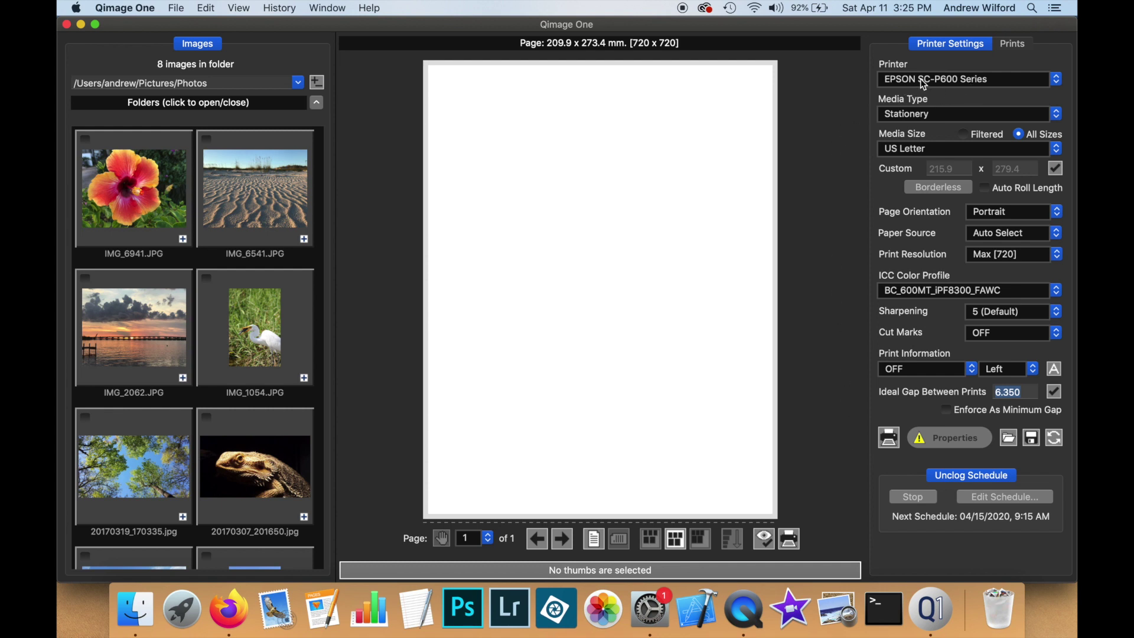
Step: Review Qimage One's media type and size lists, keeping US Letter unchanged
left_click(970, 114)
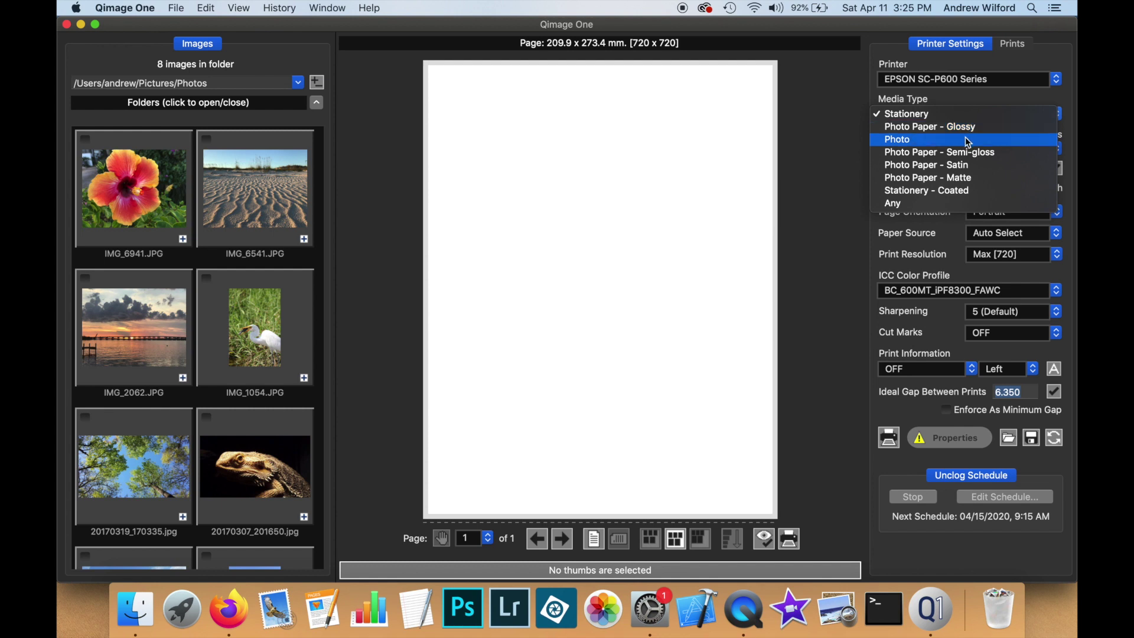
left_click(965, 142)
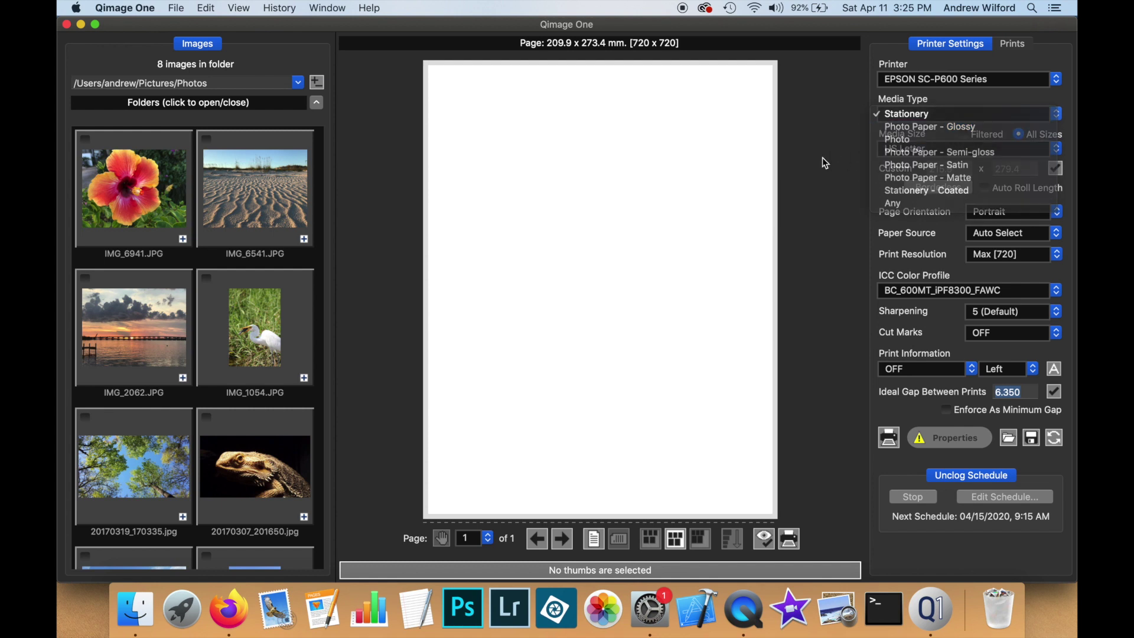
left_click(1017, 150)
left_click(899, 149)
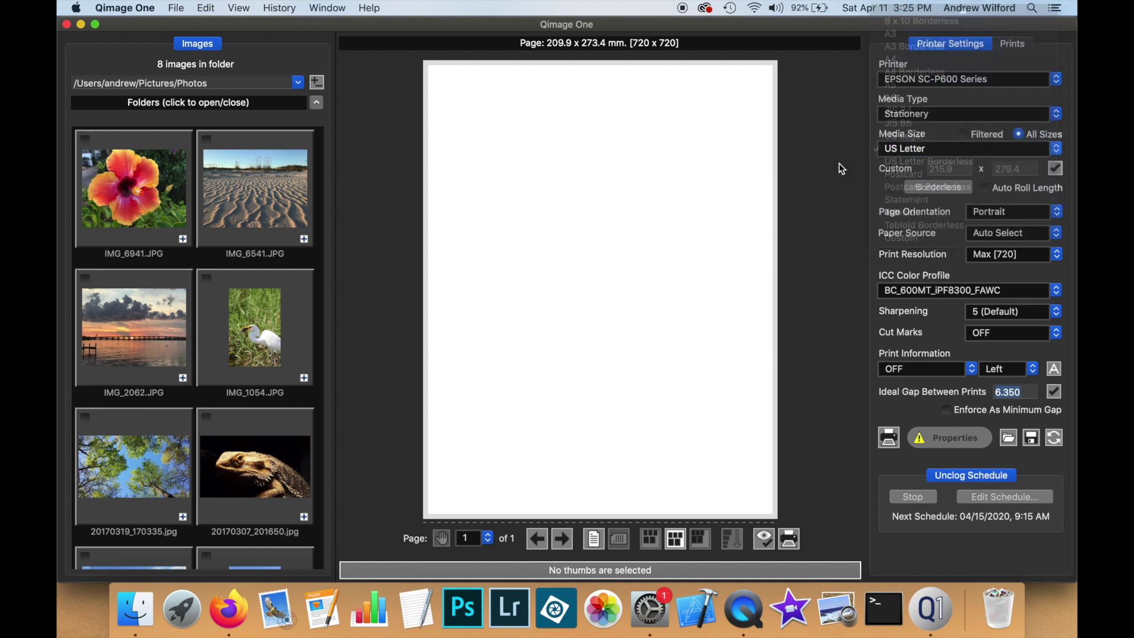
Step: Check the EPSON's ink Supply Levels in printer properties, then cancel without changes
left_click(949, 437)
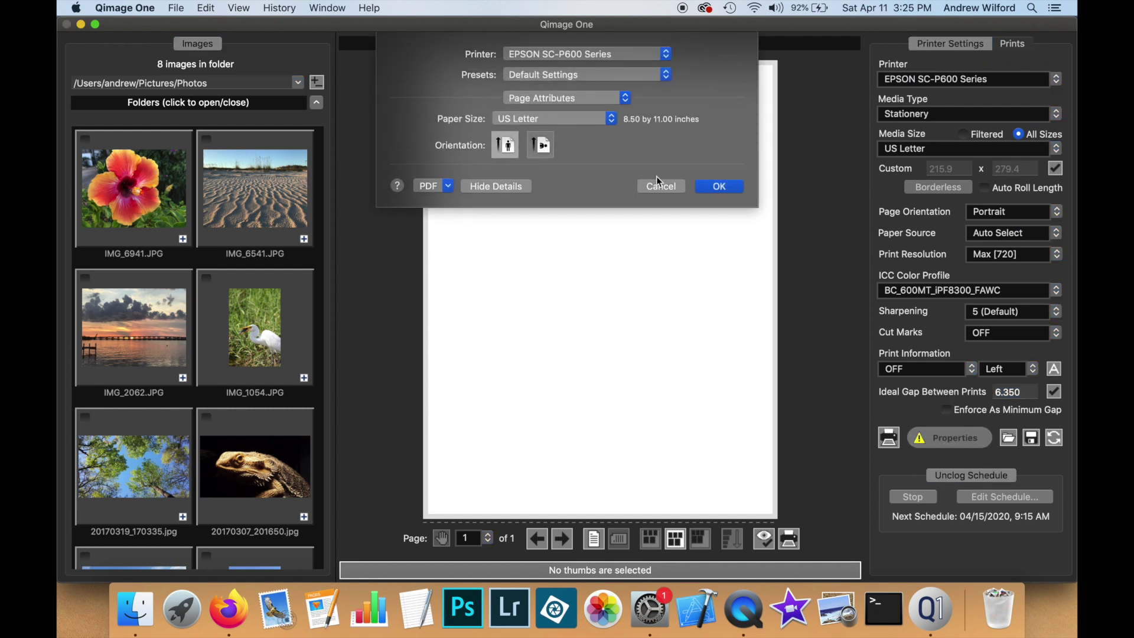
left_click(627, 99)
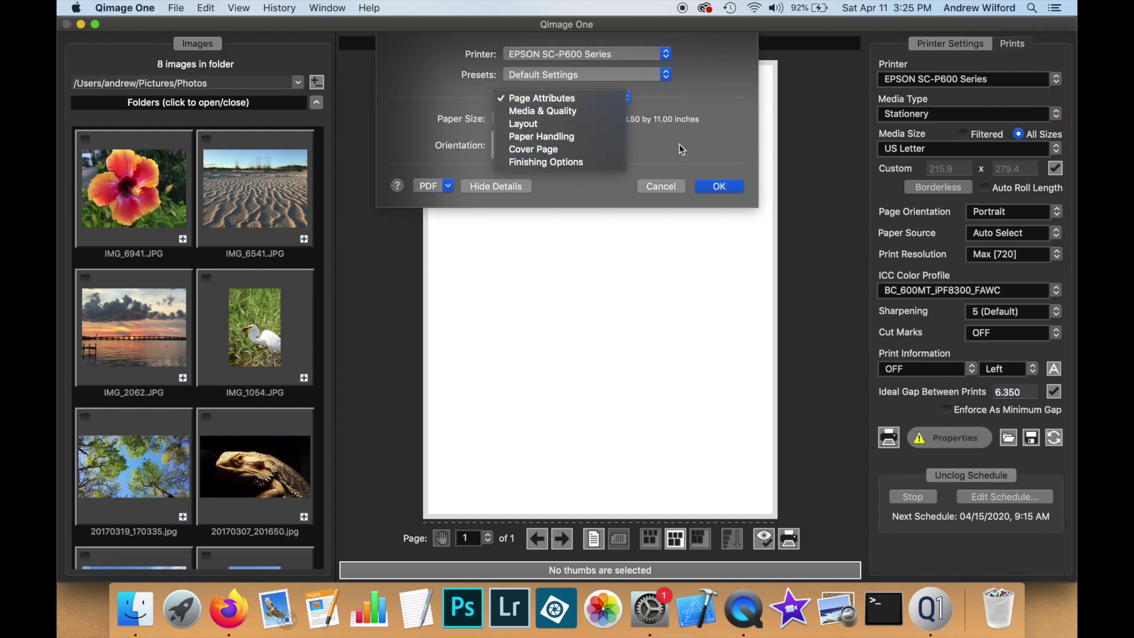
left_click(590, 182)
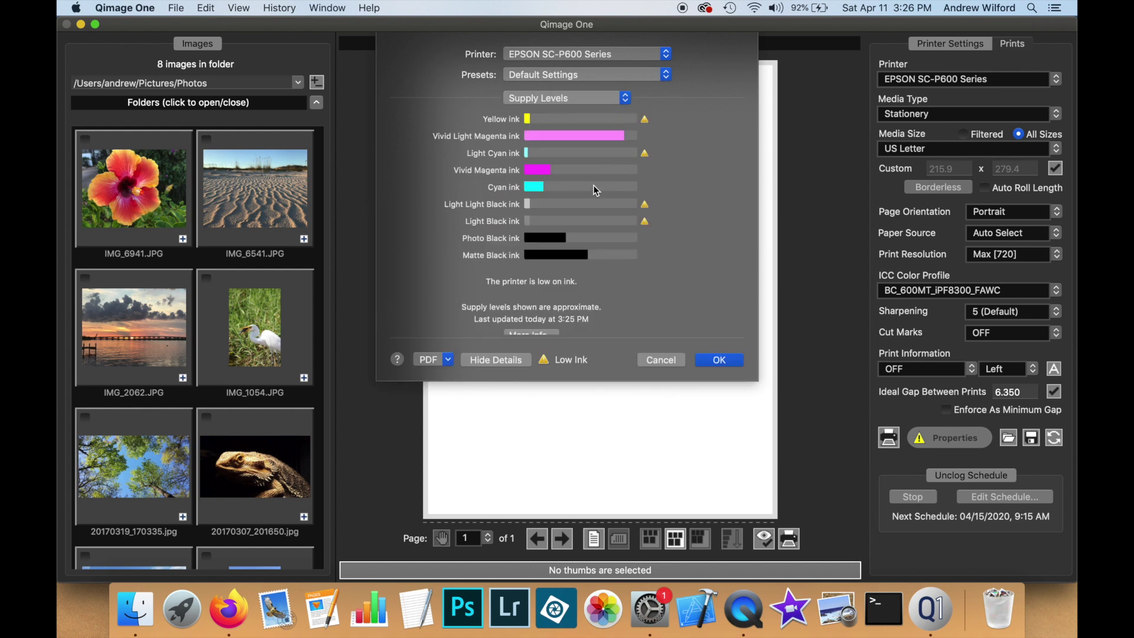
left_click(627, 98)
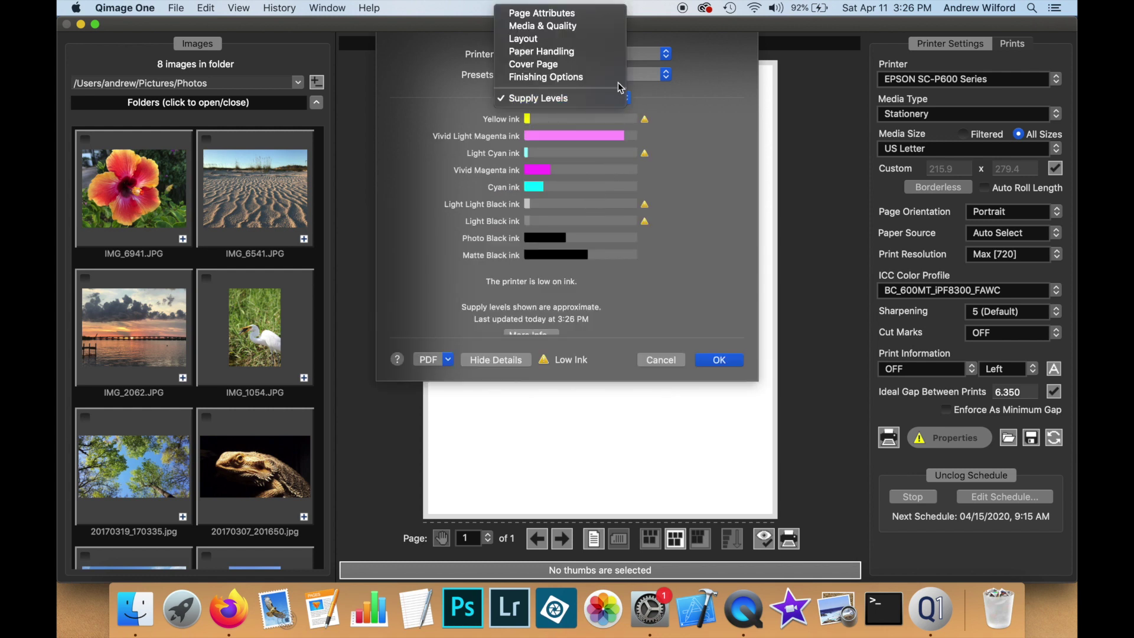
left_click(593, 54)
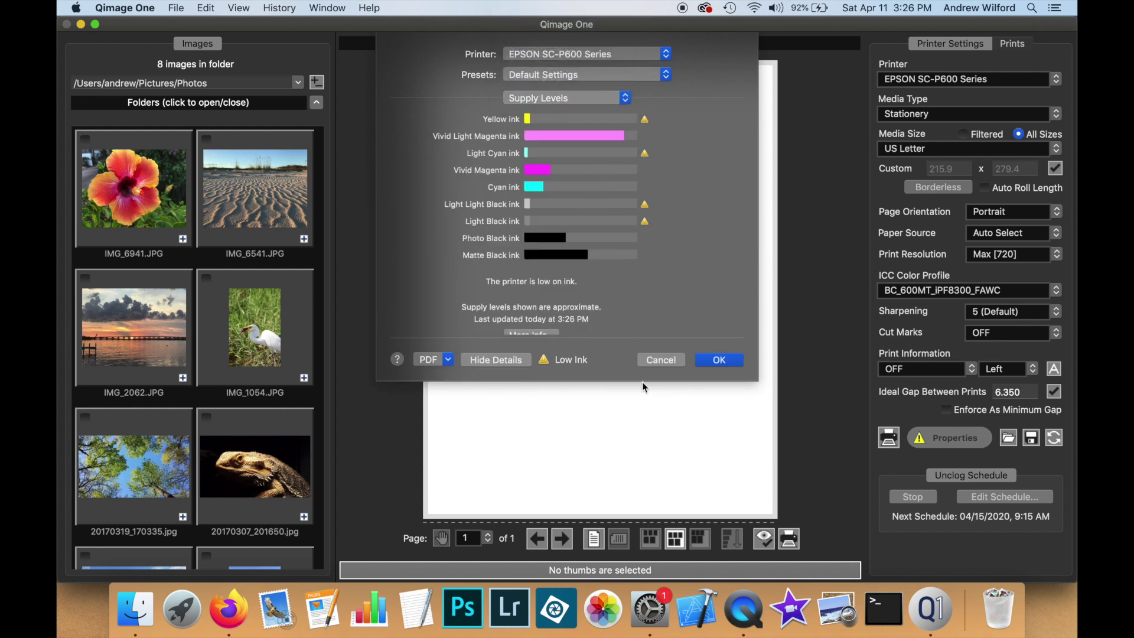
left_click(662, 361)
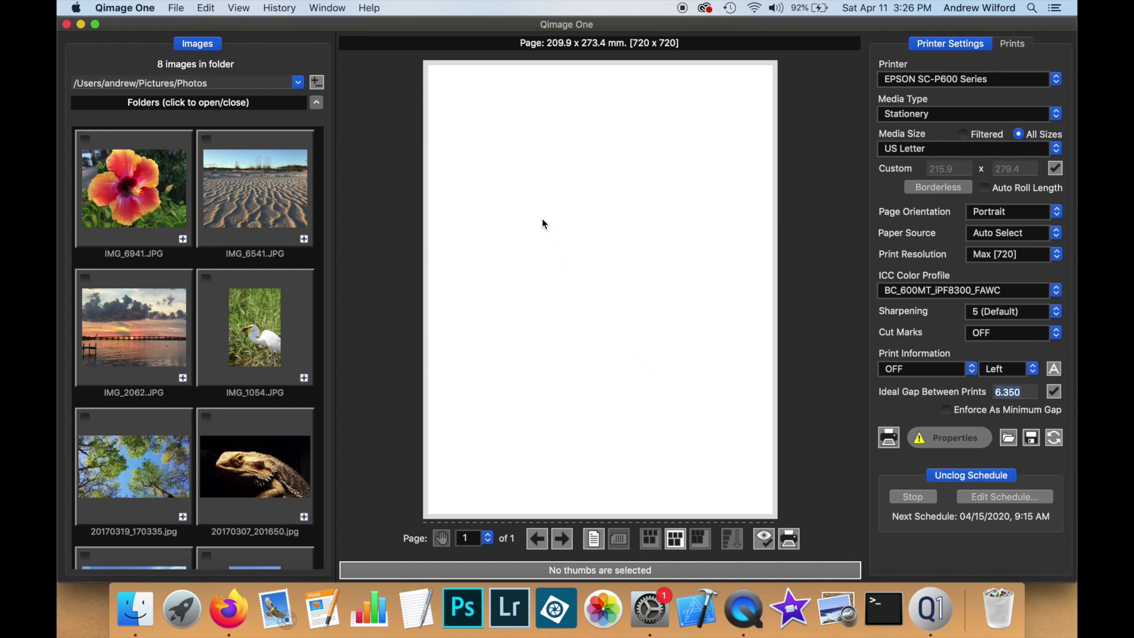
Step: Quit Qimage One and delete the AirPrint EPSON SC-P600 Series printer
left_click(119, 8)
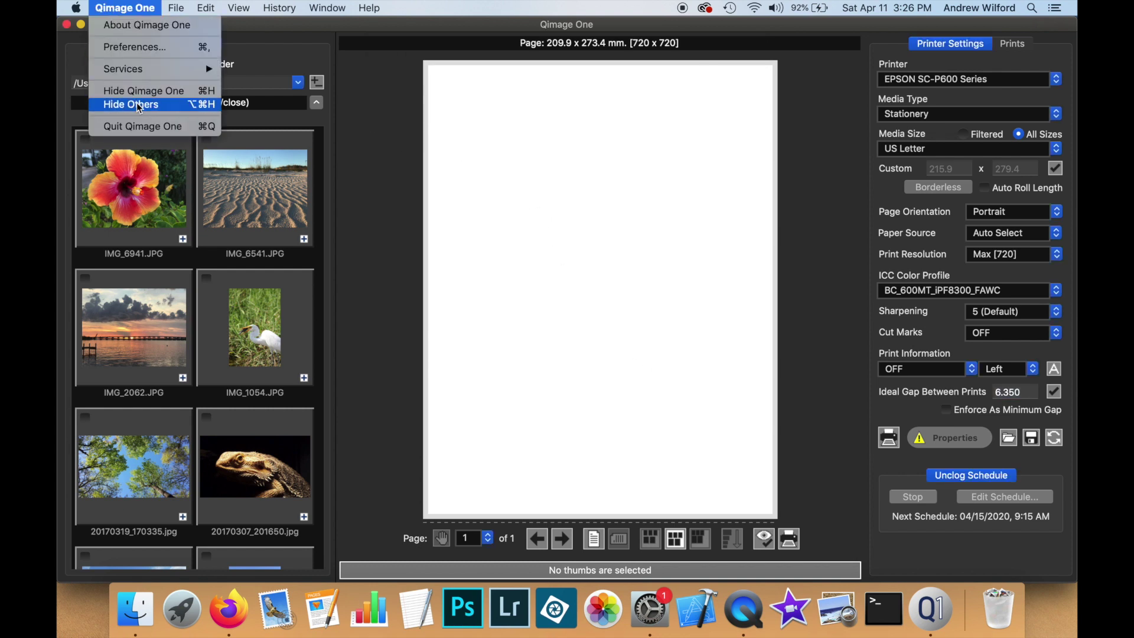
left_click(144, 127)
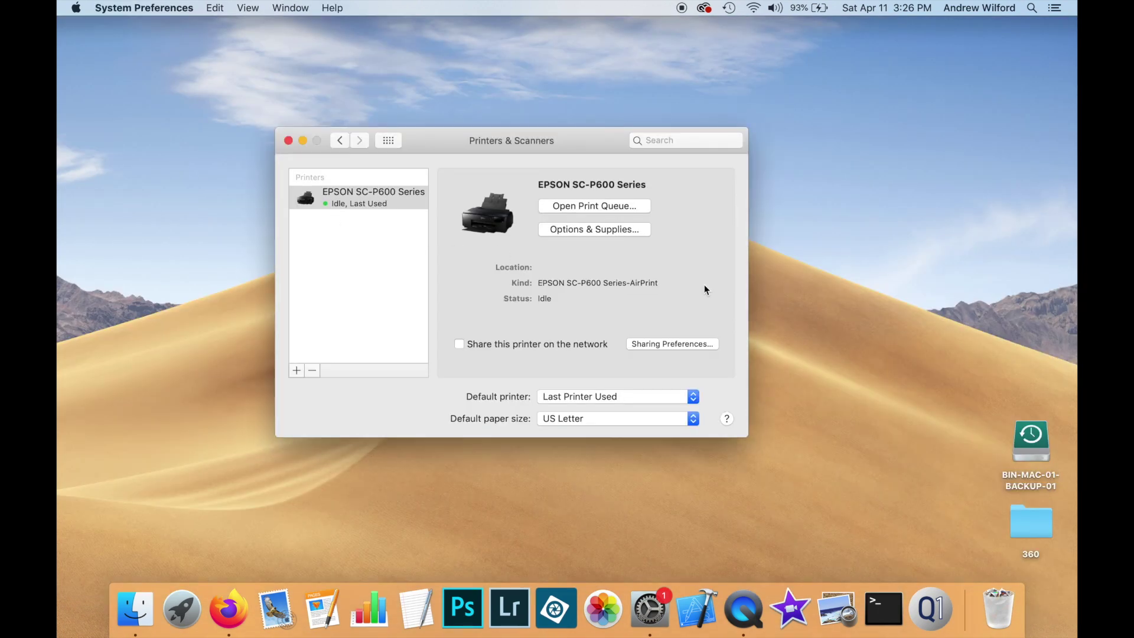
left_click(313, 370)
left_click(601, 223)
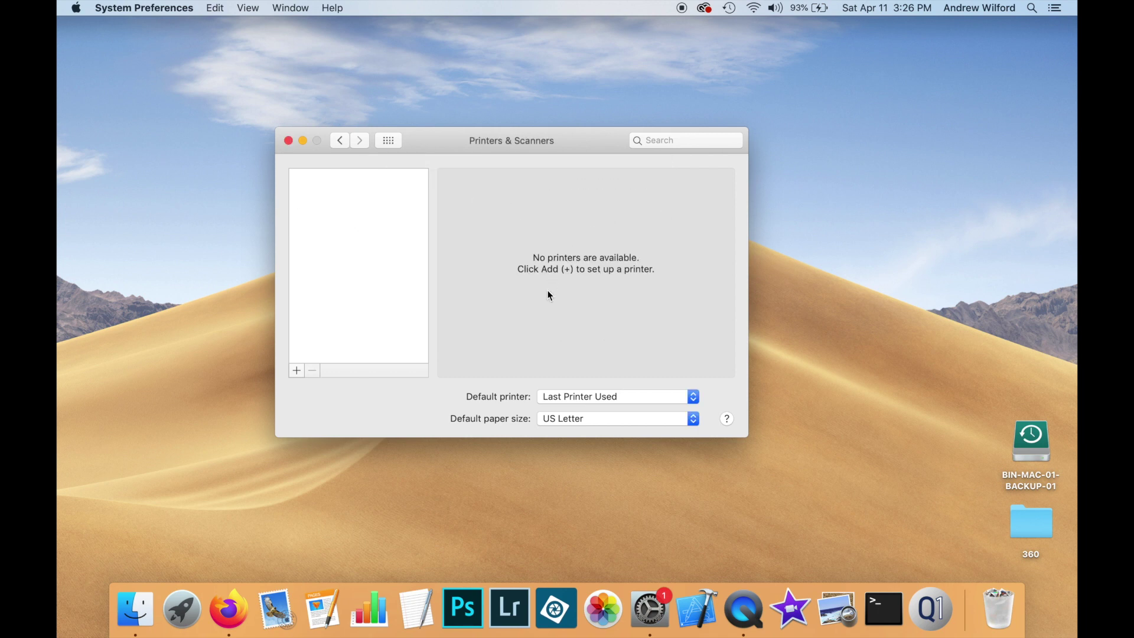
Step: Search Firefox for 'epson scp 600 driver' and open Epson's SureColor P600 support page
left_click(224, 619)
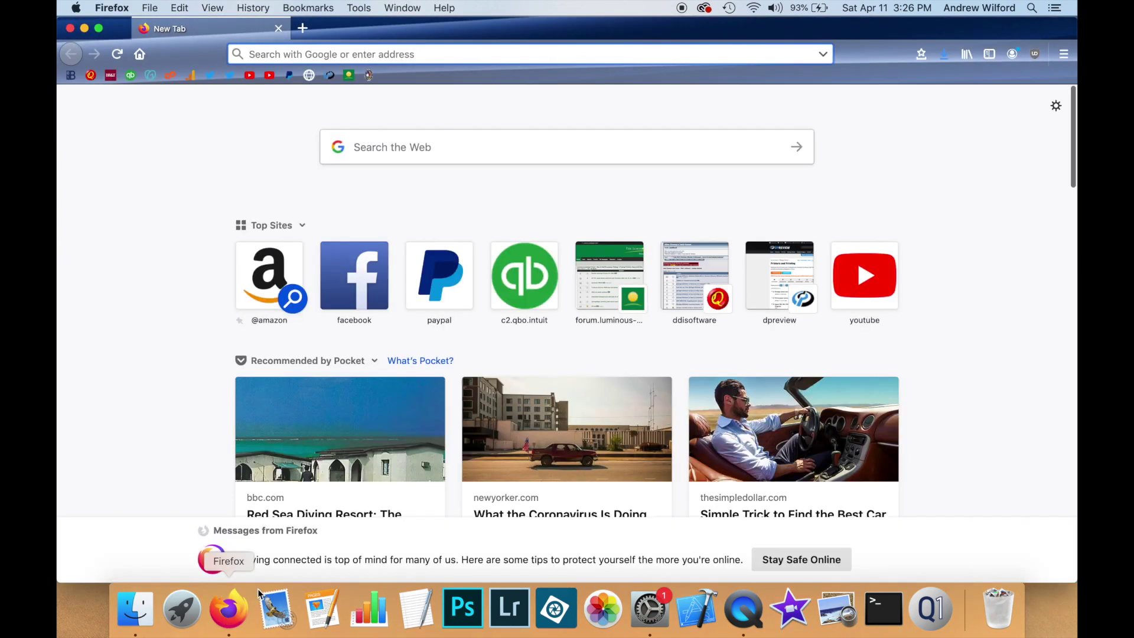
left_click(507, 149)
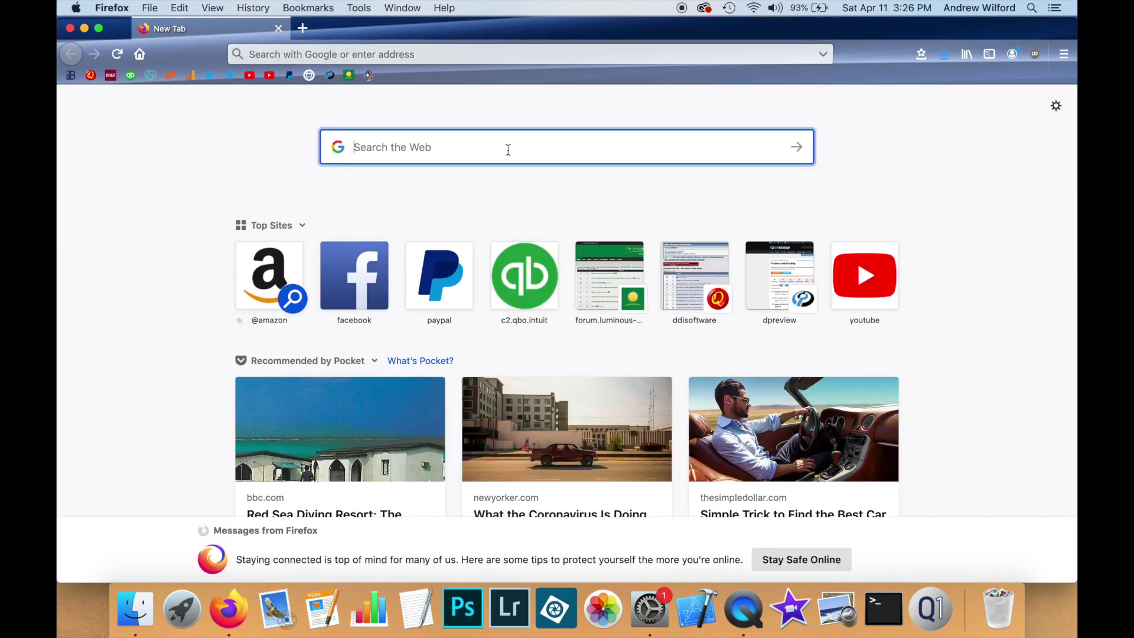
type("epson")
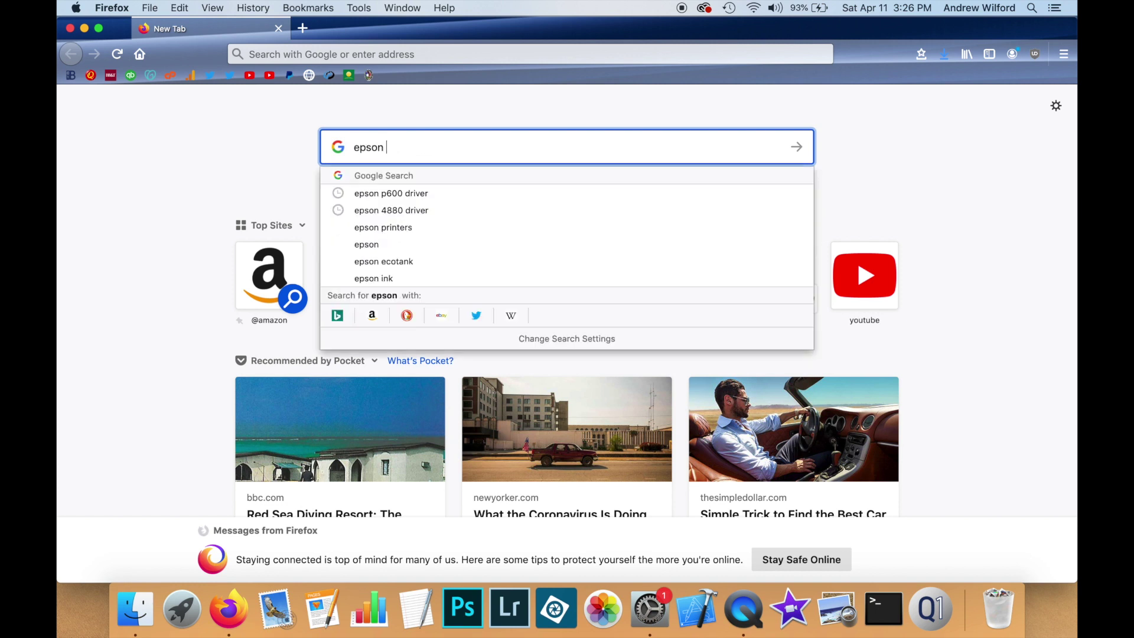
type(" scp 6")
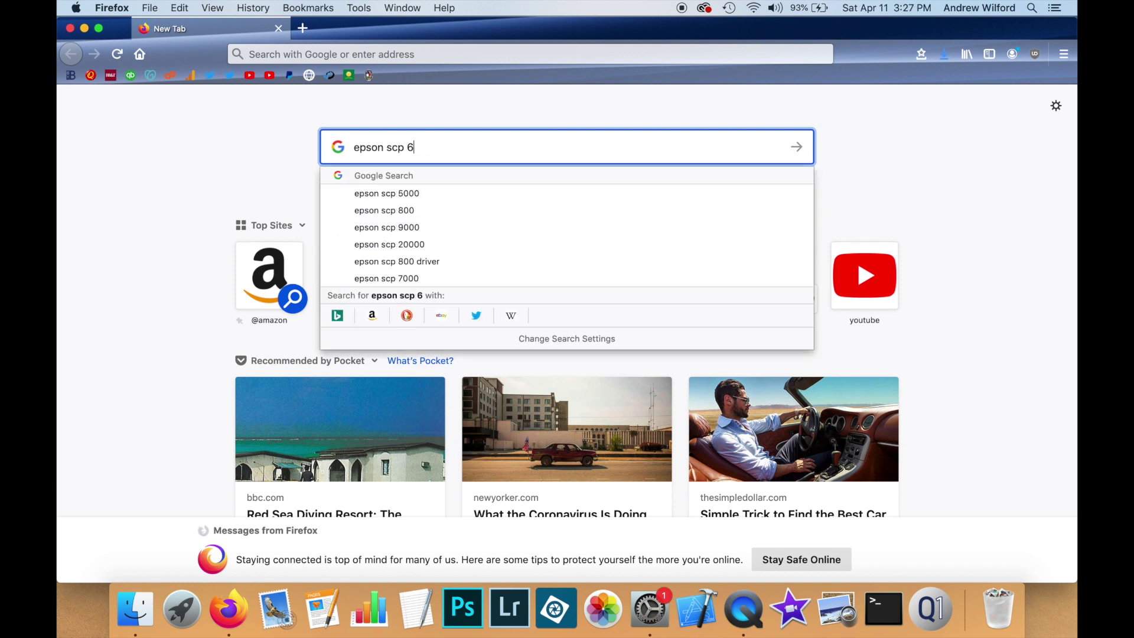
type("00 driver")
key("Return")
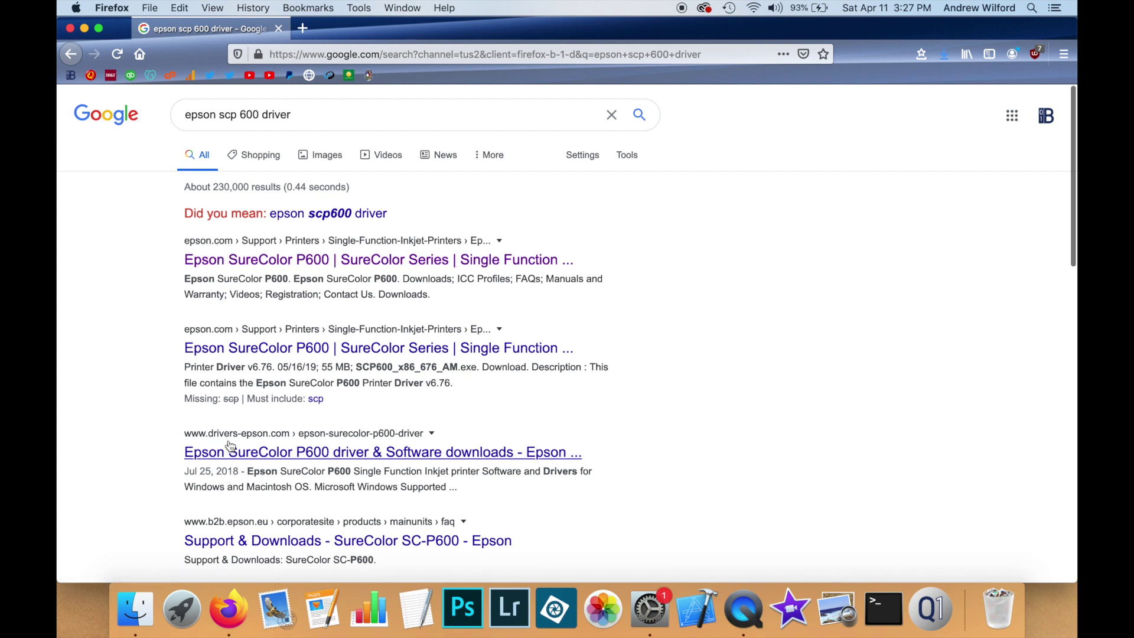
left_click(303, 266)
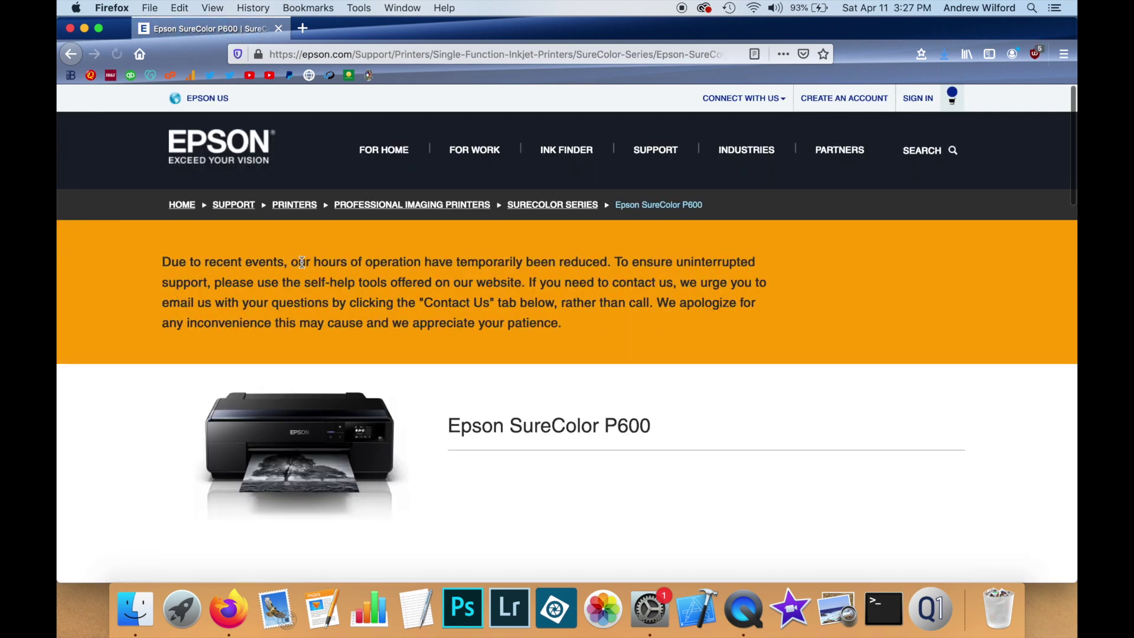
Step: Expand the Drivers section on the support page and download Printer Driver v10.33
scroll(703, 503, "down", 4)
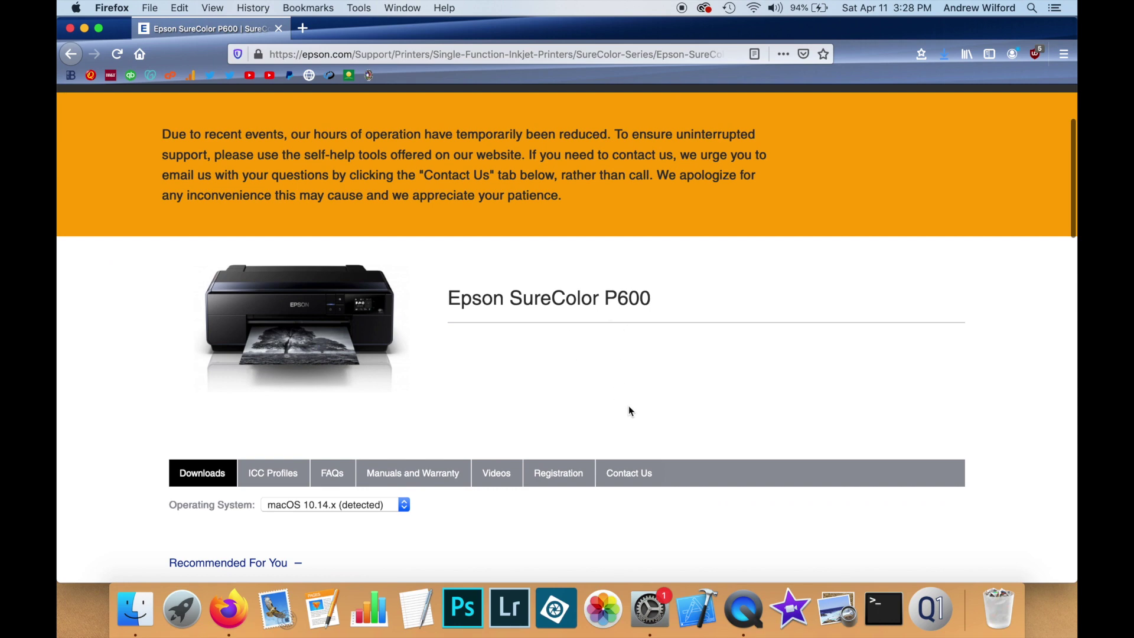
scroll(629, 410, "down", 4)
scroll(629, 411, "down", 6)
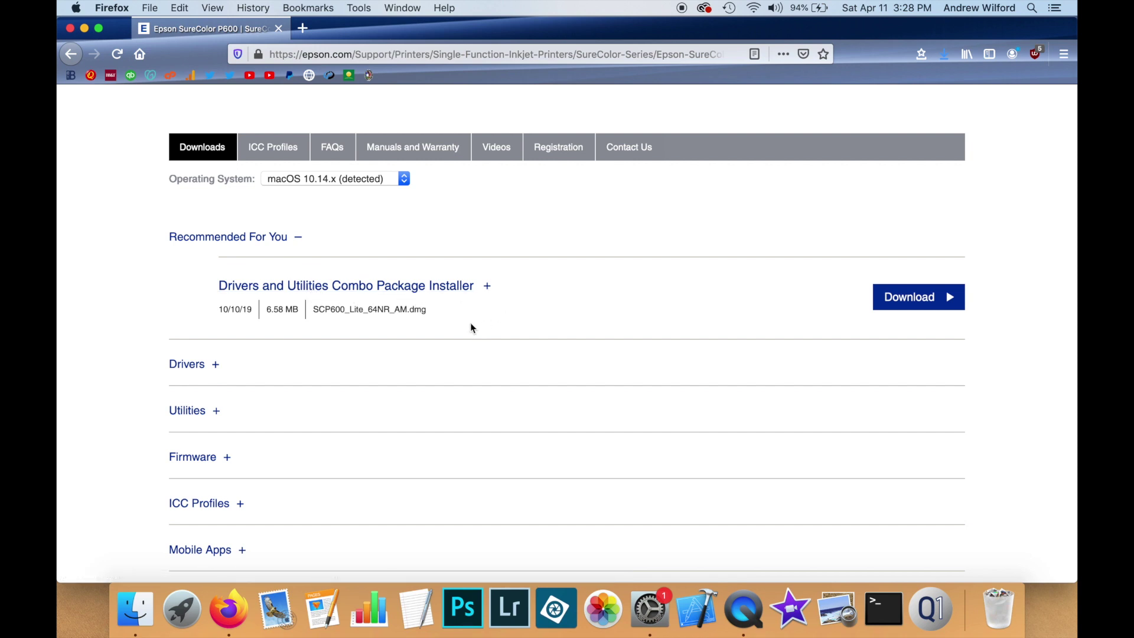
left_click(219, 365)
scroll(171, 463, "down", 4)
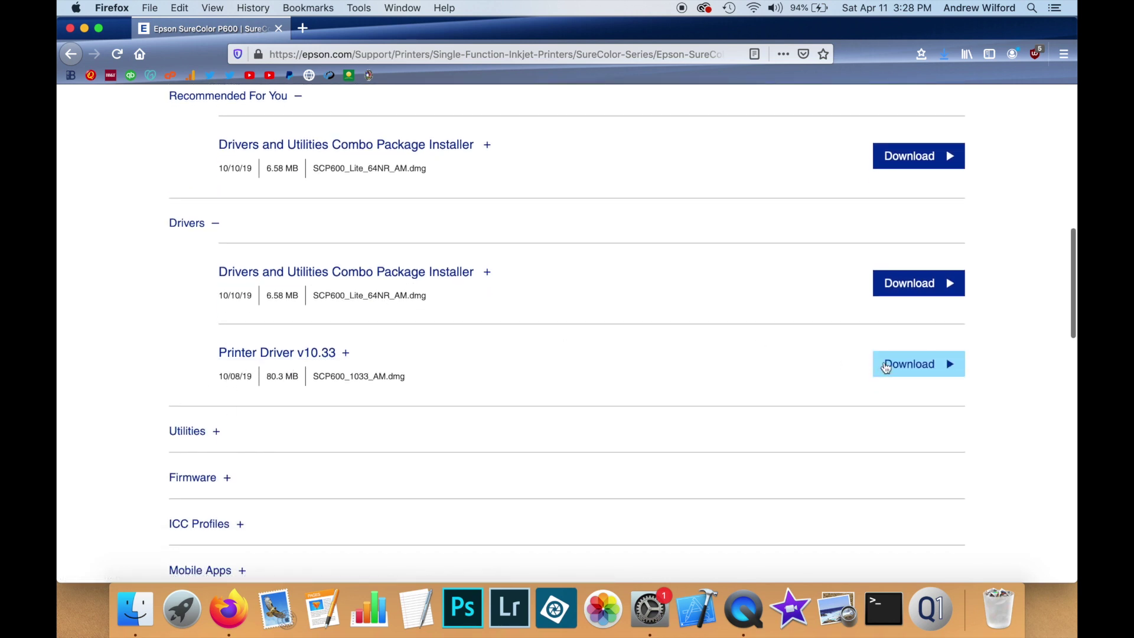
left_click(909, 364)
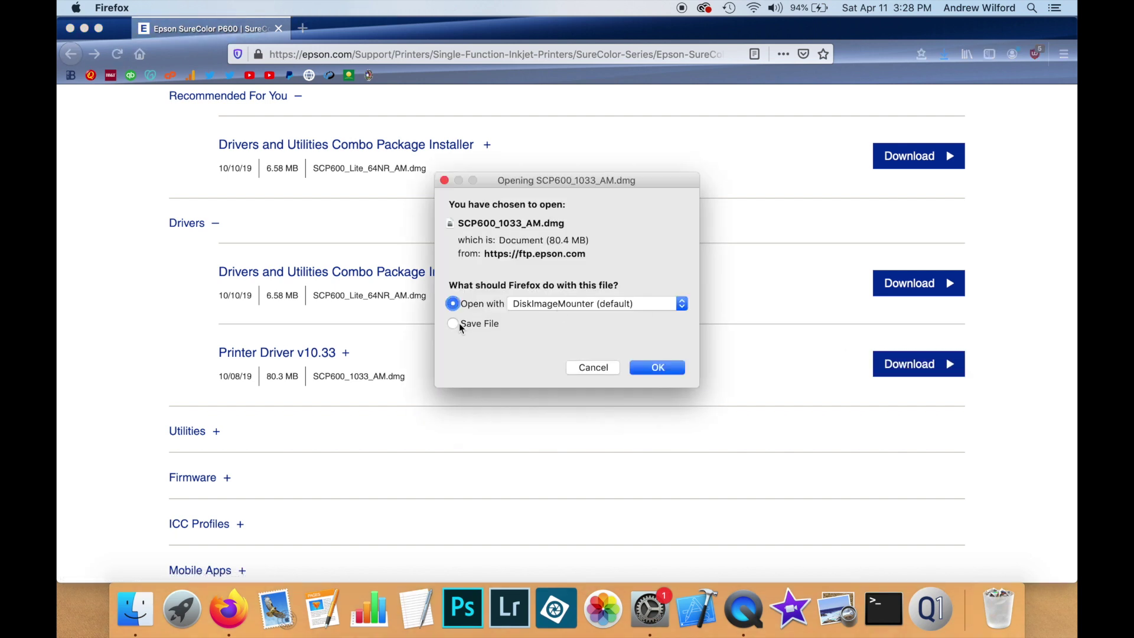
Step: Save SCP600_1033_AM.dmg to disk and close the Firefox window
left_click(453, 324)
left_click(673, 366)
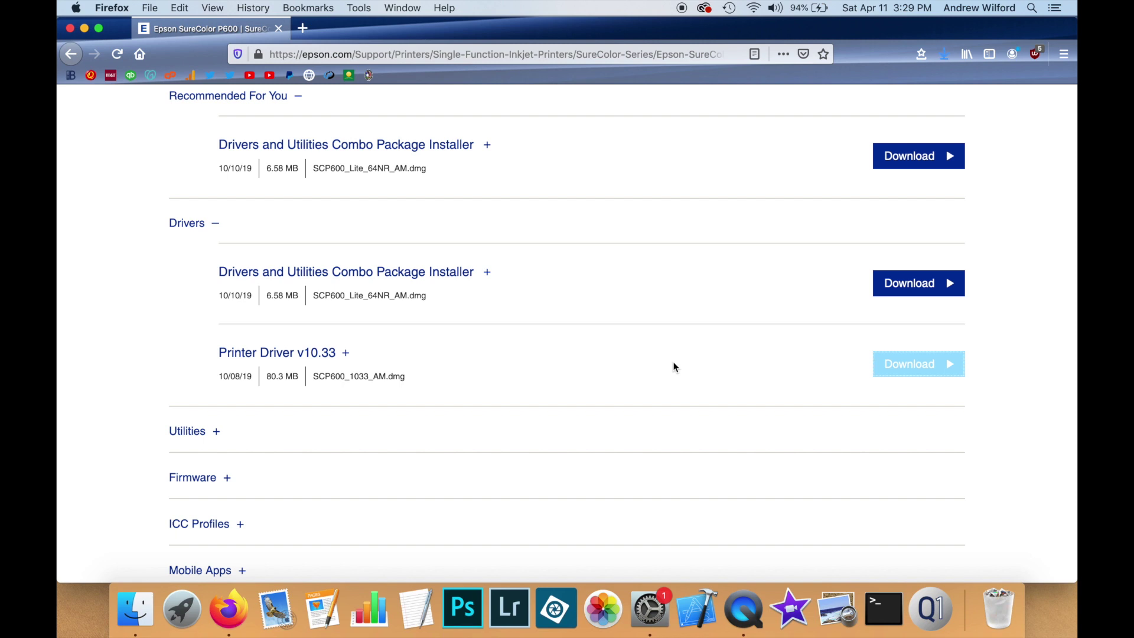
left_click(279, 29)
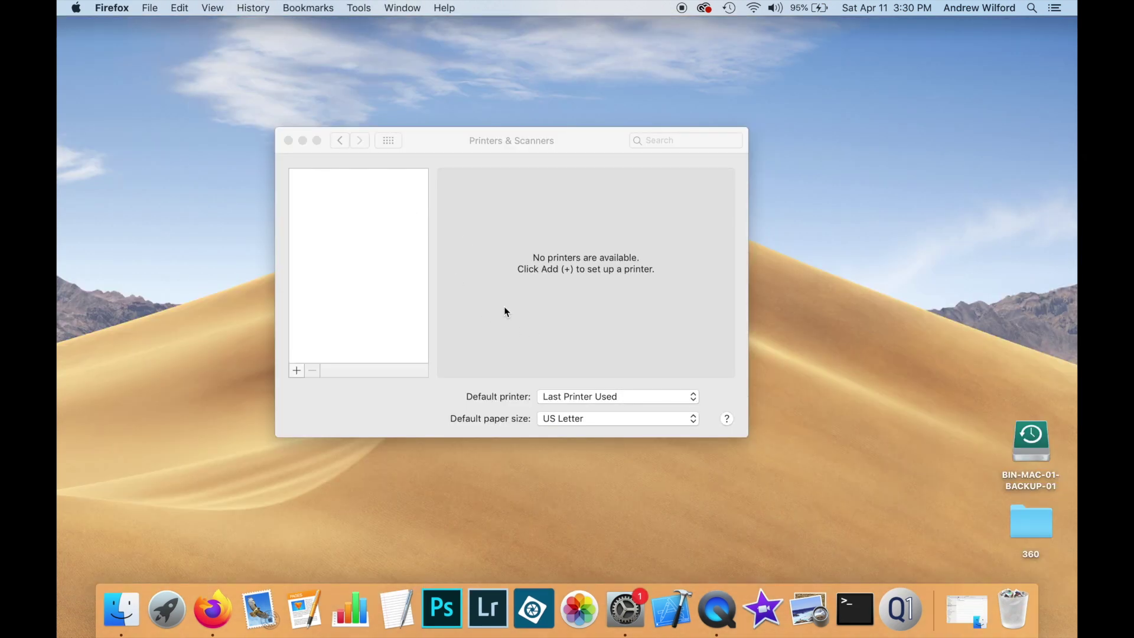
Step: Mount SCP600_1033_AM.dmg from Downloads and launch EPSON Printer.pkg
left_click(956, 606)
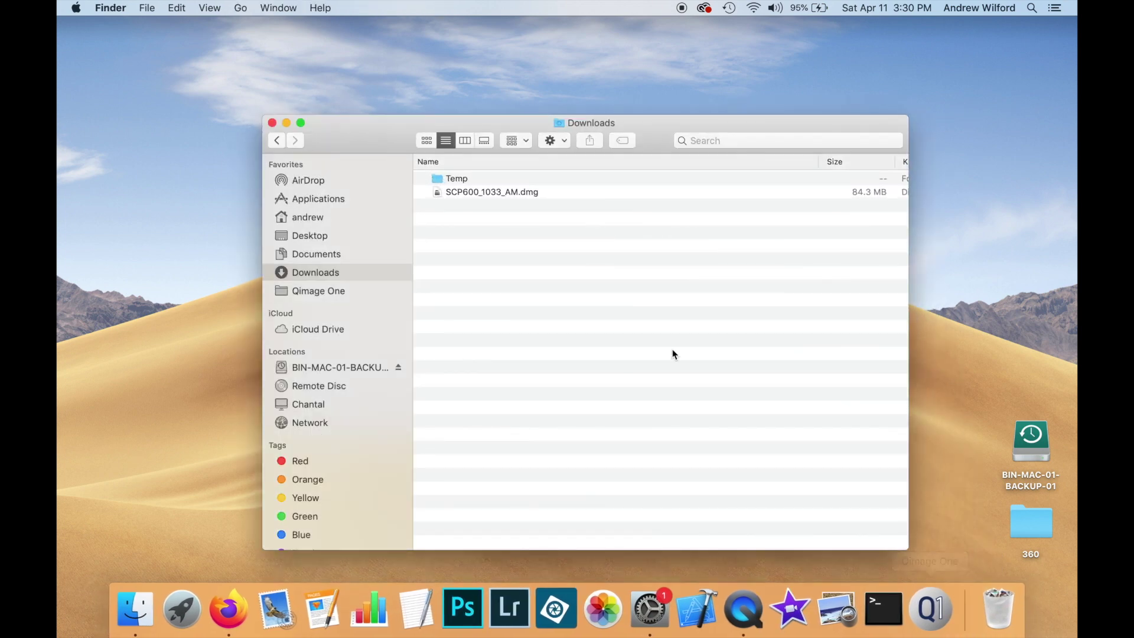
left_click(493, 194)
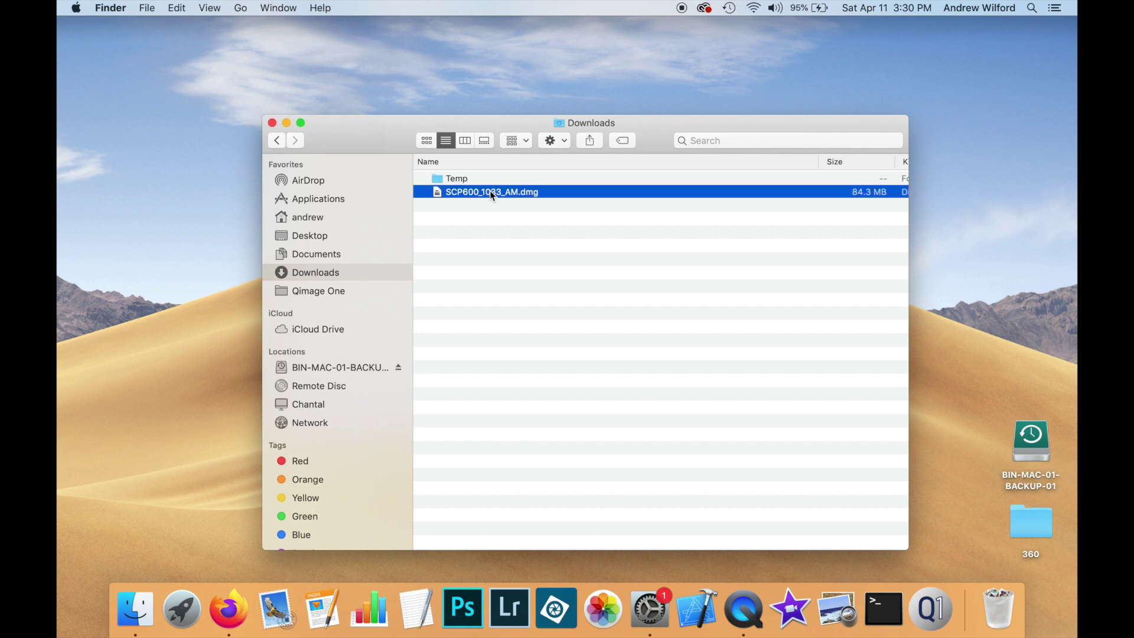
double_click(493, 192)
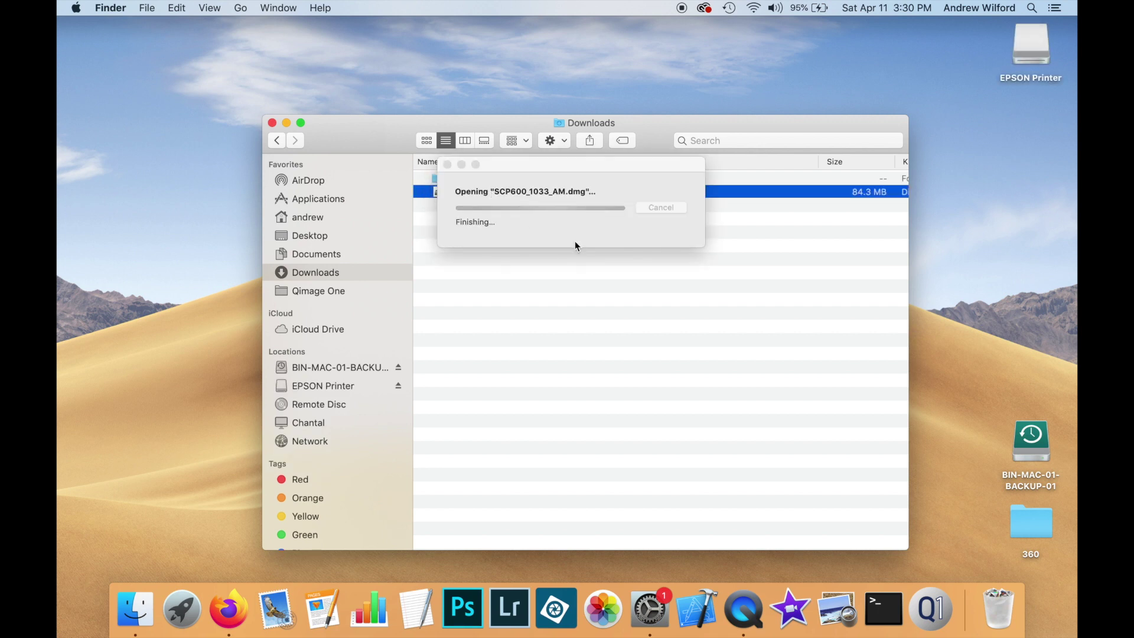
left_click(346, 173)
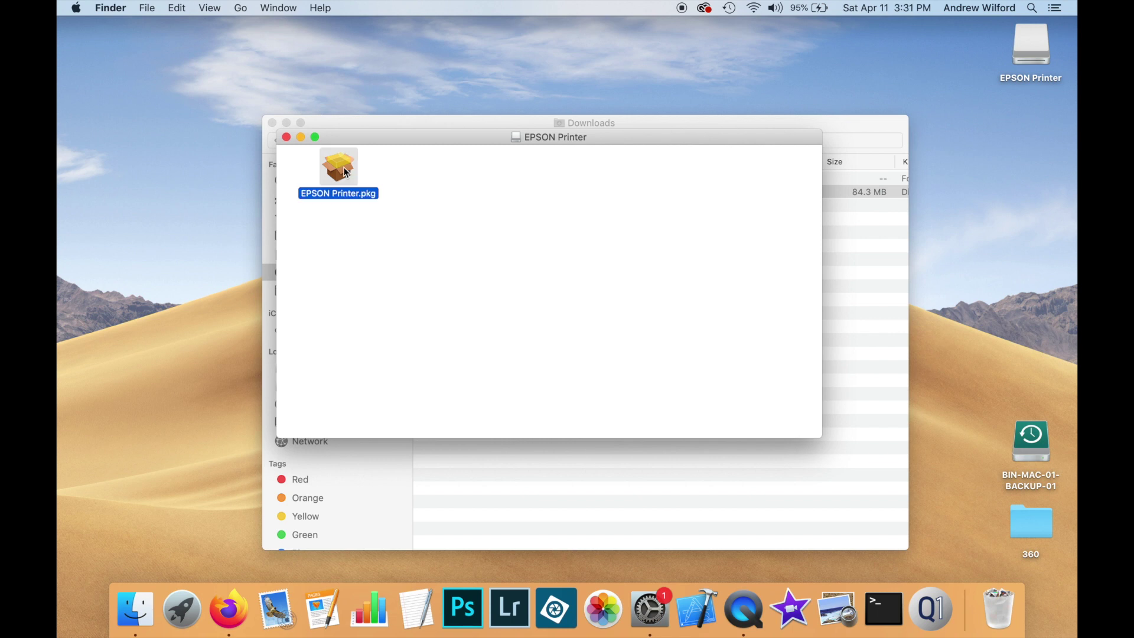
double_click(347, 173)
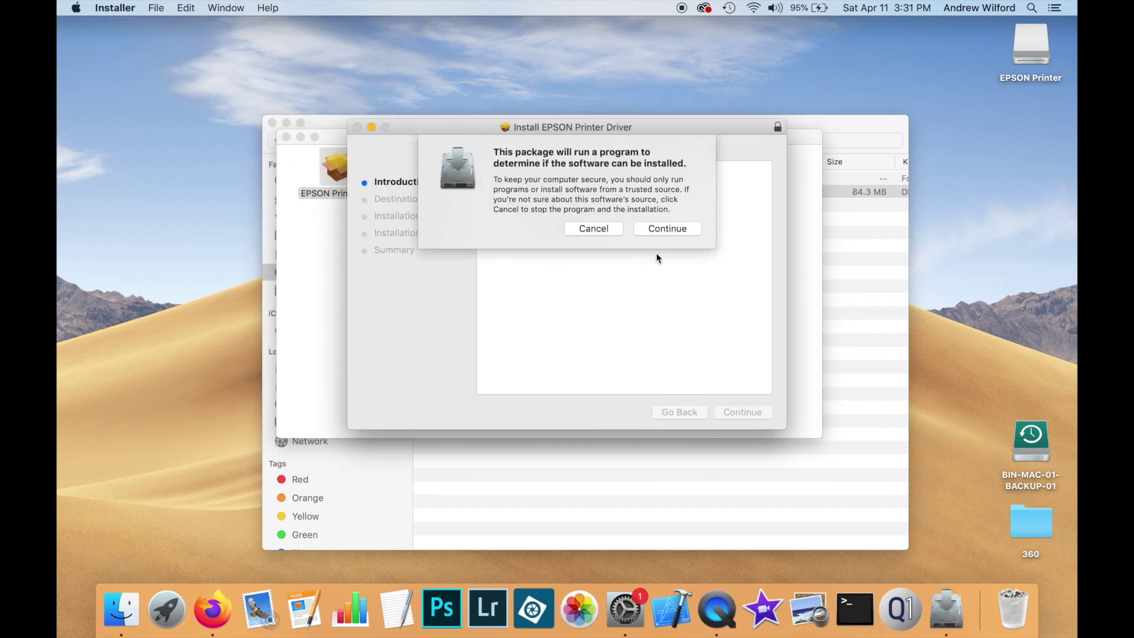
Step: Install the EPSON Printer Driver on Macintosh HD with the admin password, then trash the package
left_click(664, 228)
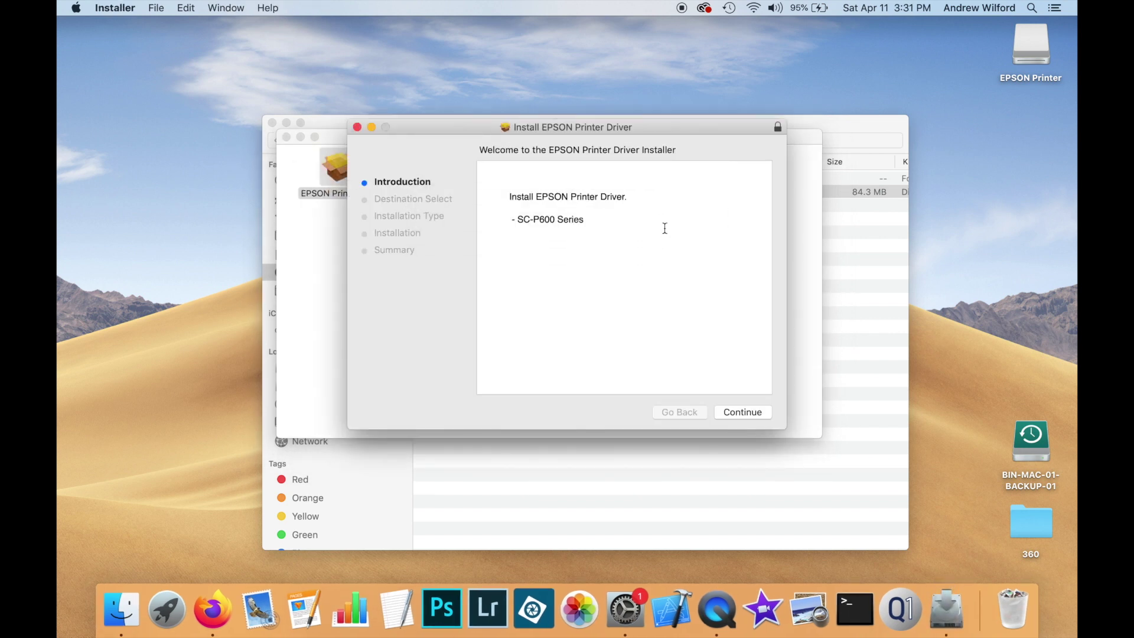
left_click(747, 412)
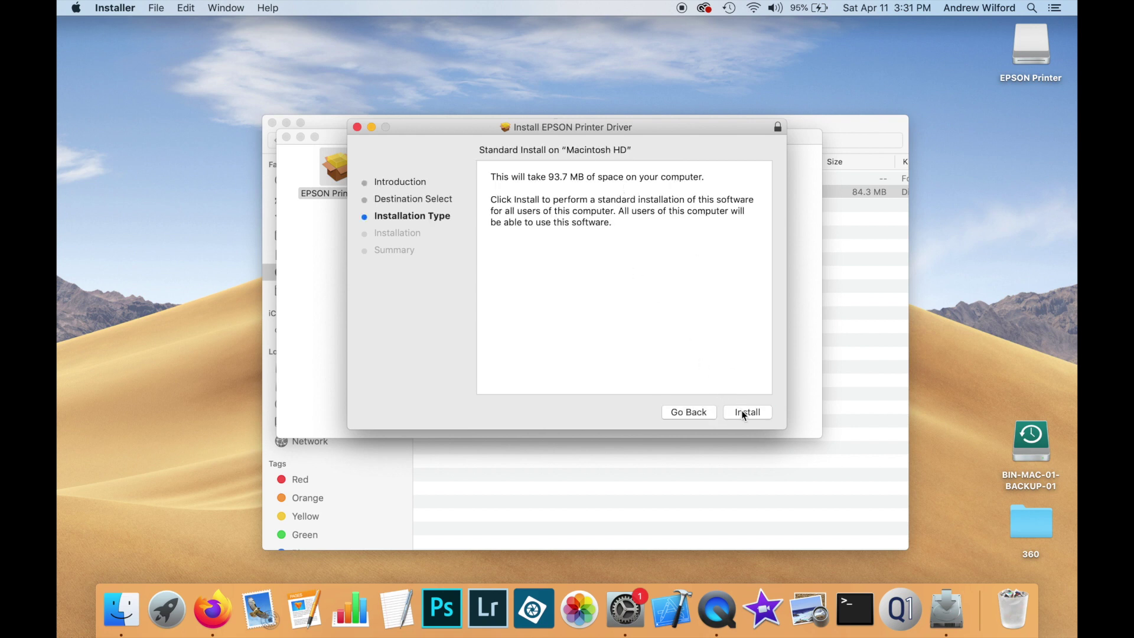
left_click(743, 415)
type("********")
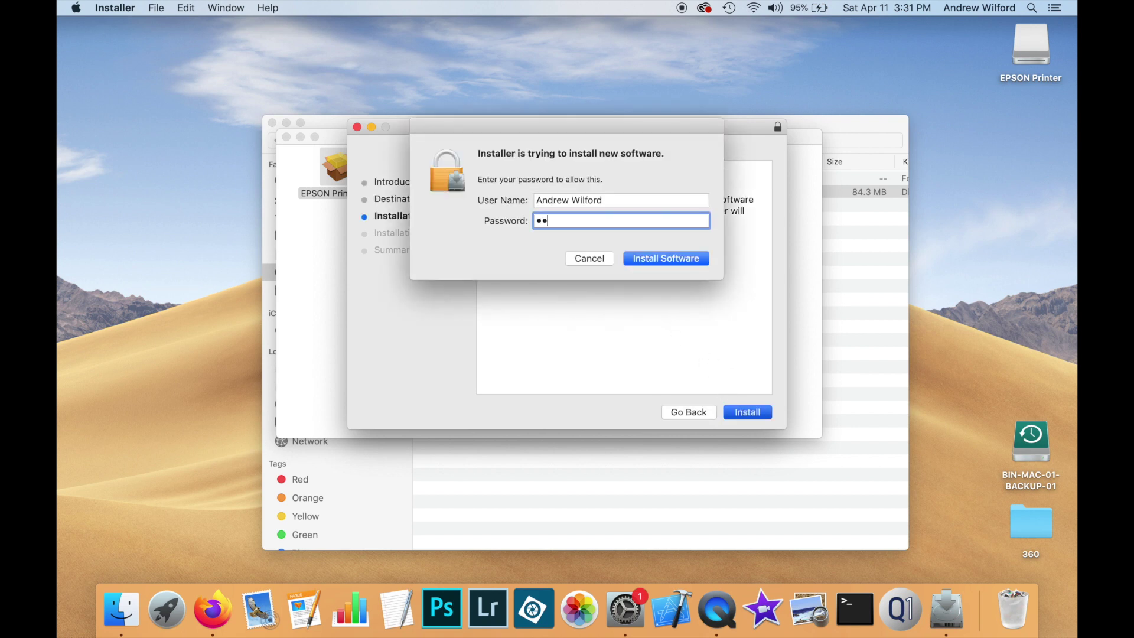
key("Return")
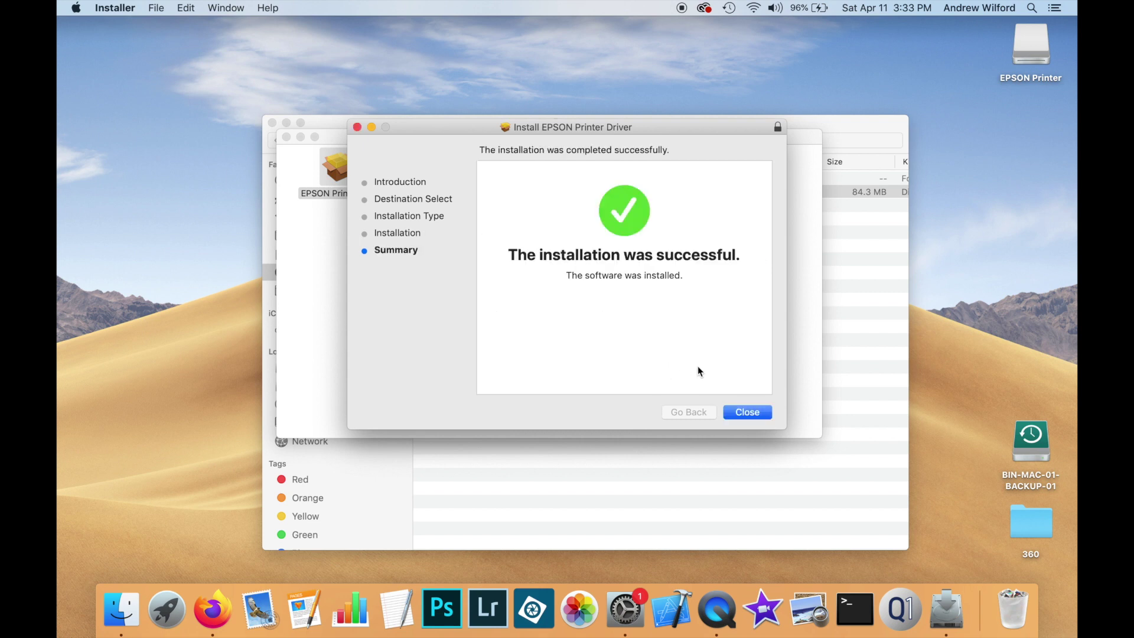
left_click(745, 412)
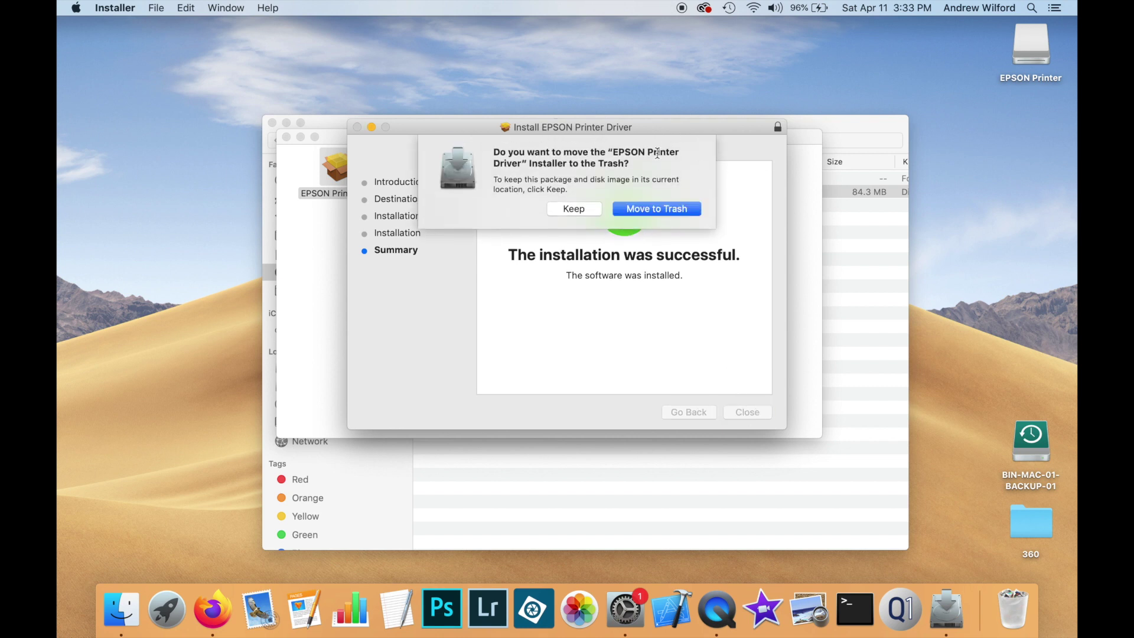
left_click(649, 209)
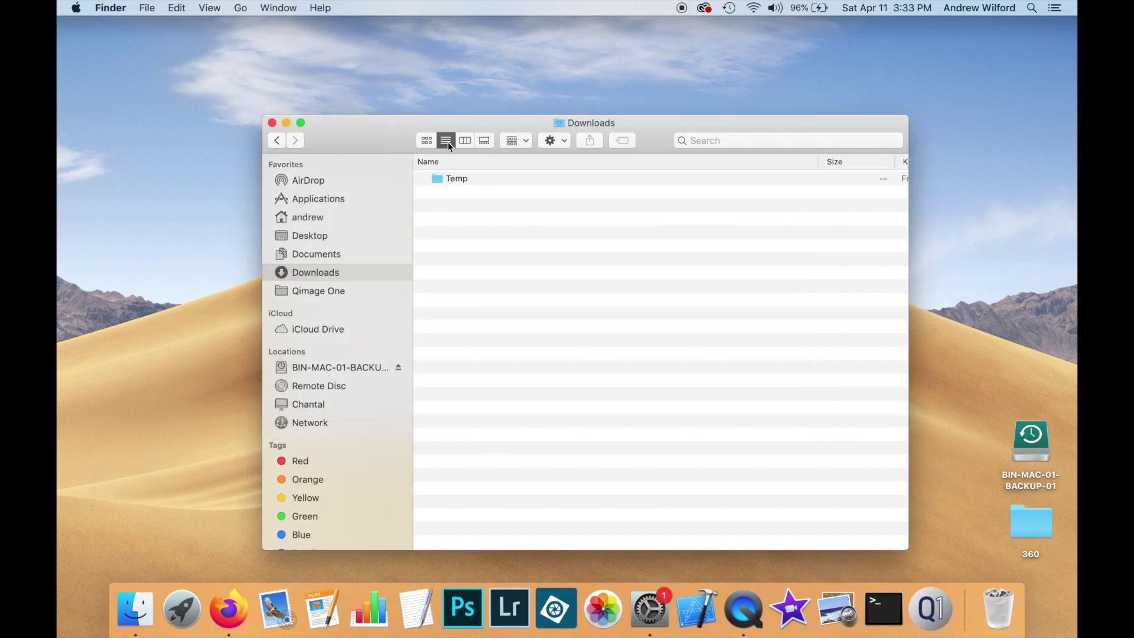
Step: Add the networked EPSON SC-P600 Series and switch its driver choice to Select Software
left_click(273, 123)
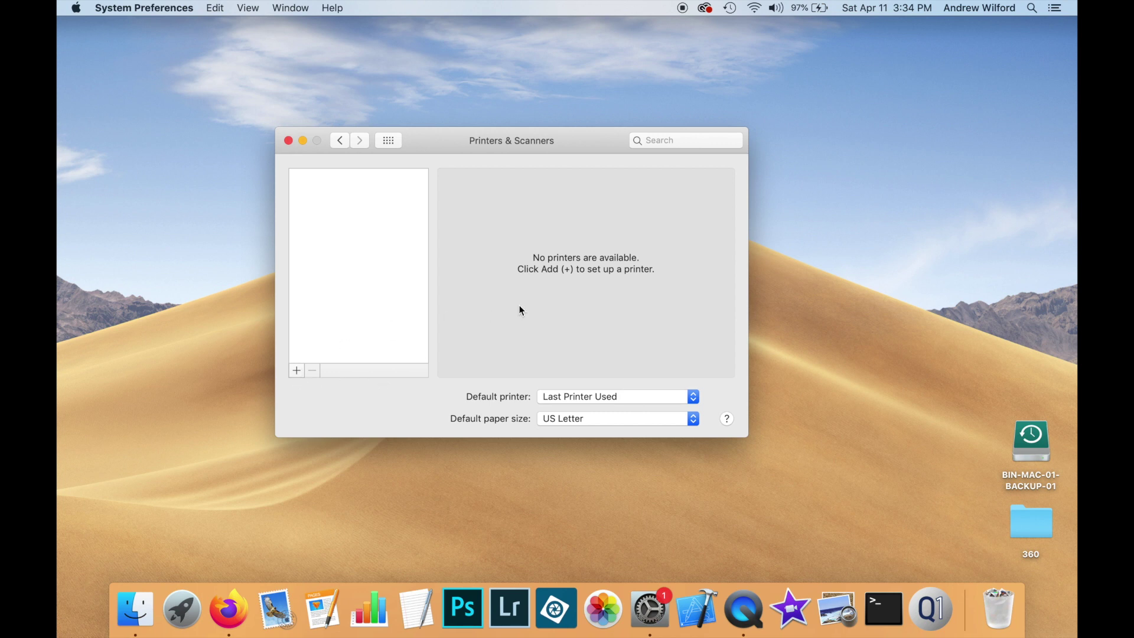
left_click(297, 370)
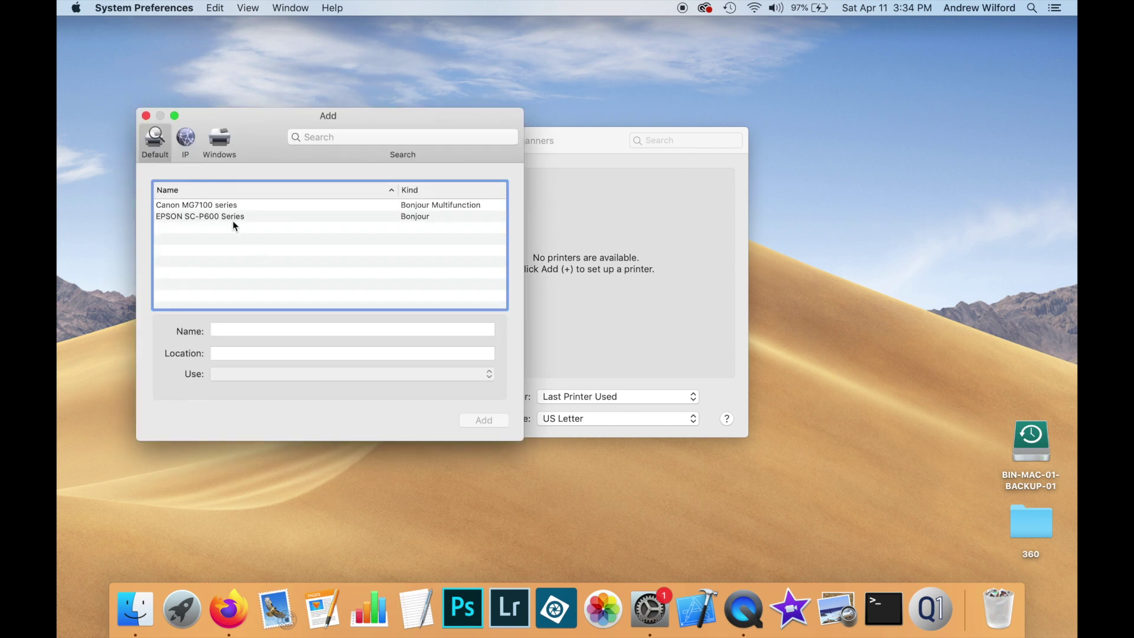
left_click(232, 216)
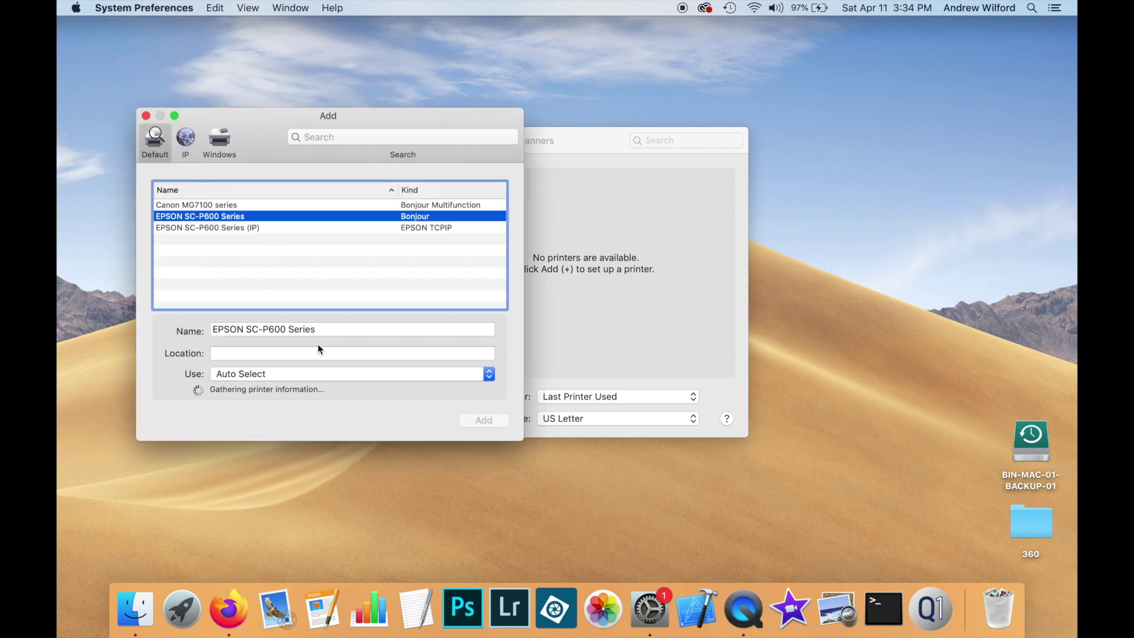
left_click(309, 373)
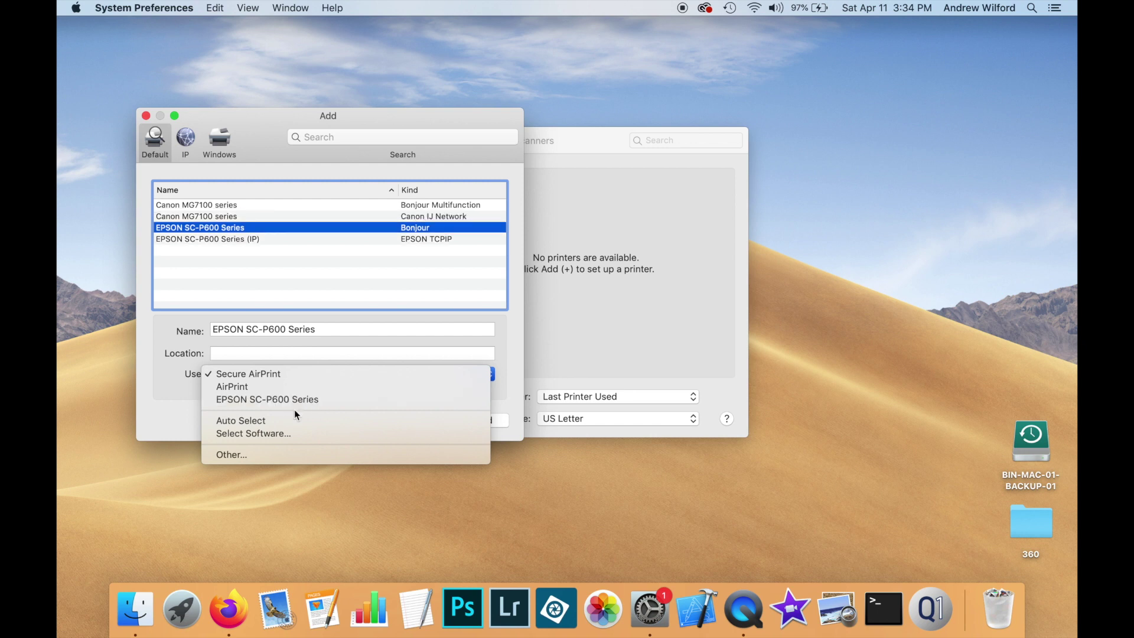
left_click(288, 434)
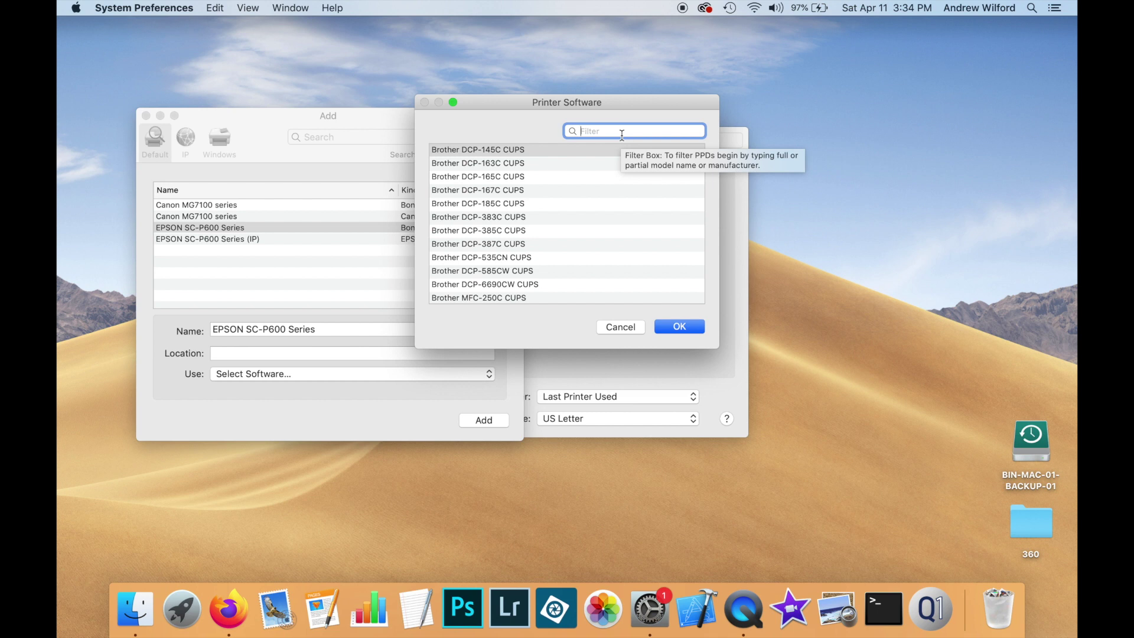
Step: Filter the driver list for 600, choose EPSON SC-P600 Series, and add the printer with it
type("600")
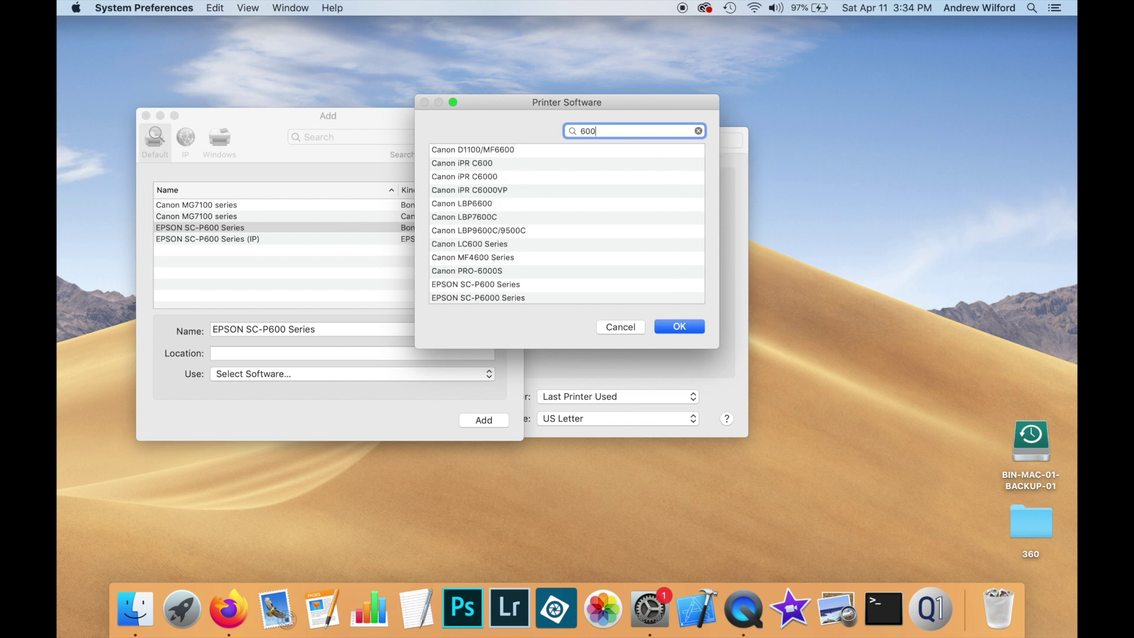
scroll(534, 252, "down", 3)
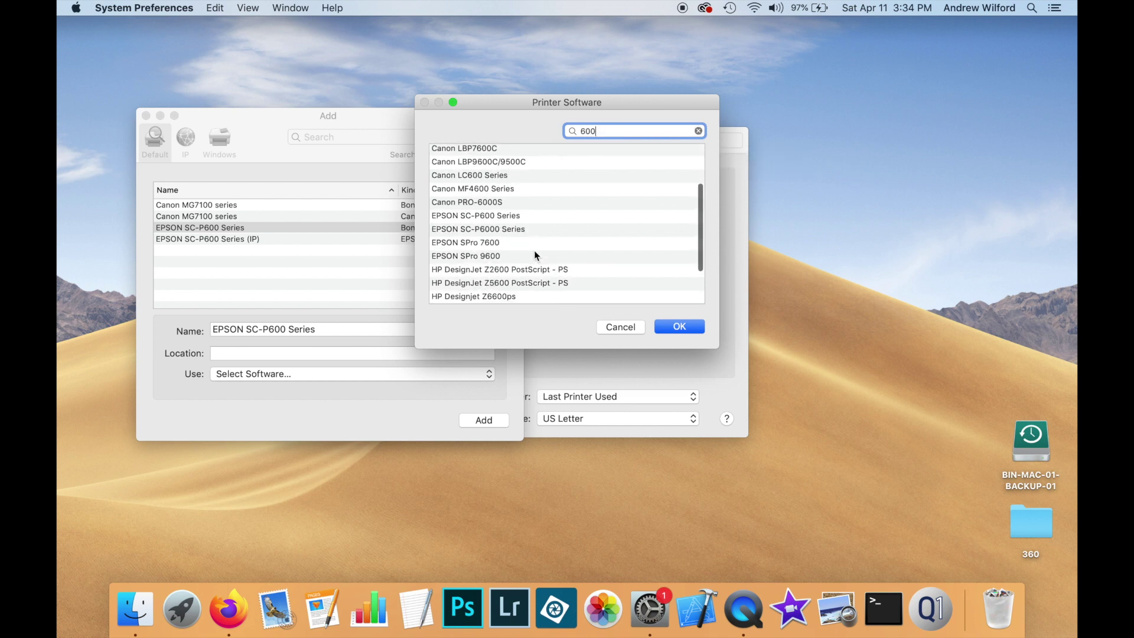
left_click(510, 213)
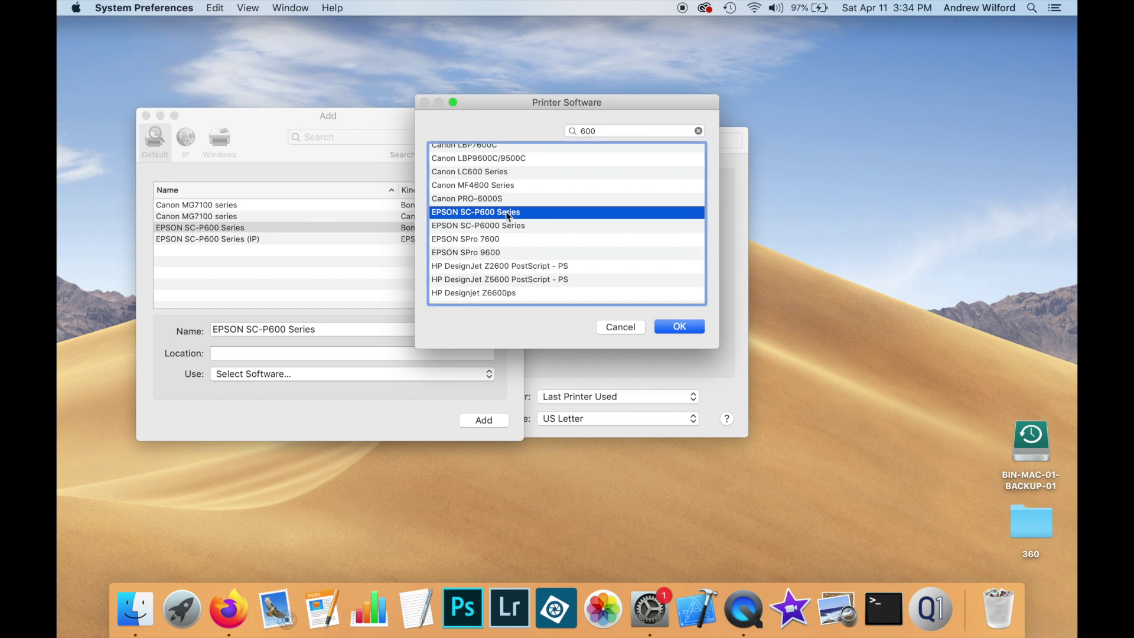
left_click(679, 326)
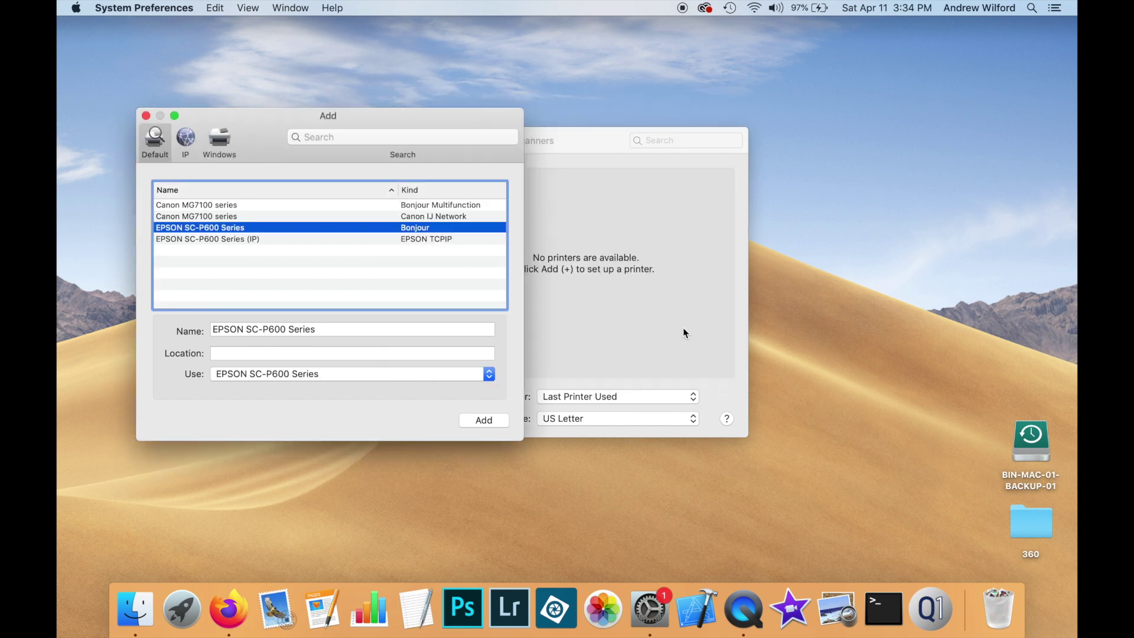
left_click(487, 422)
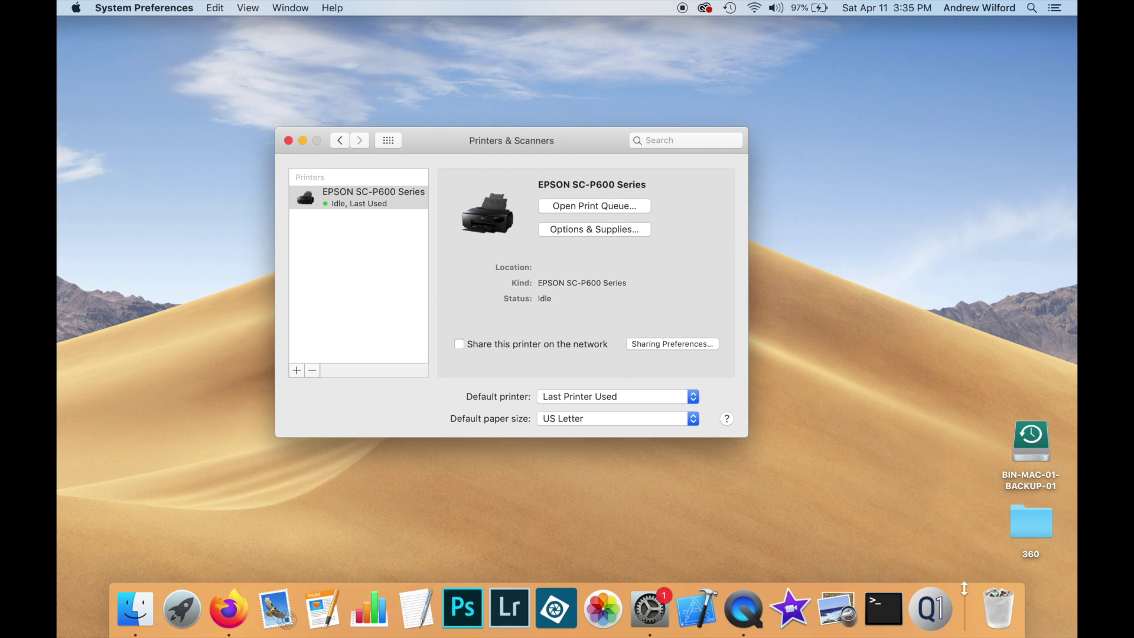
left_click(941, 603)
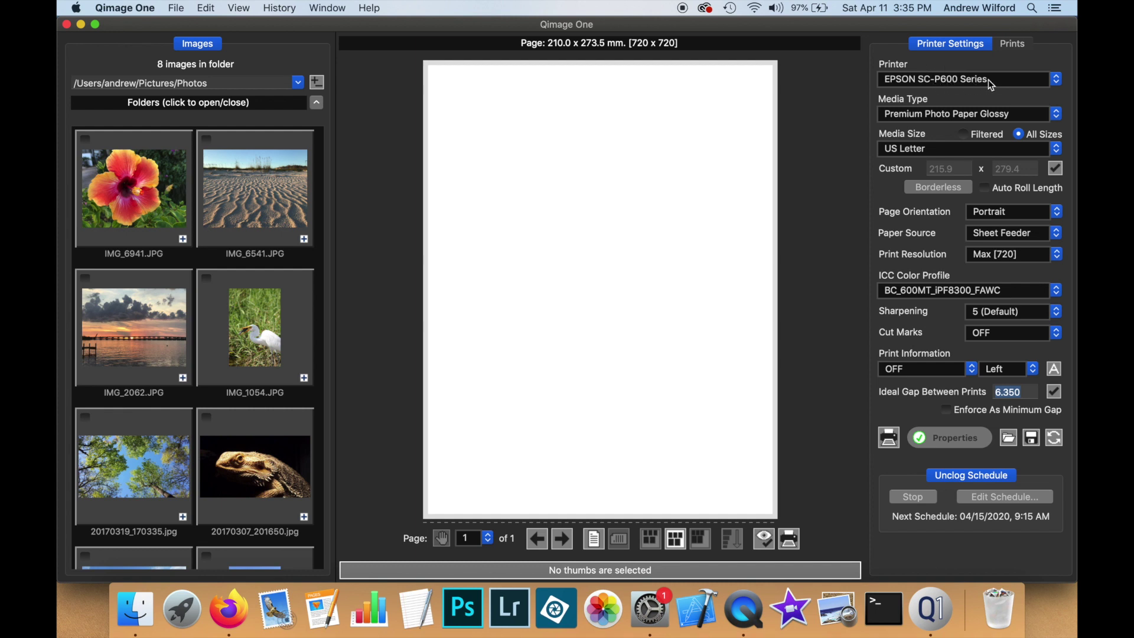
left_click(993, 116)
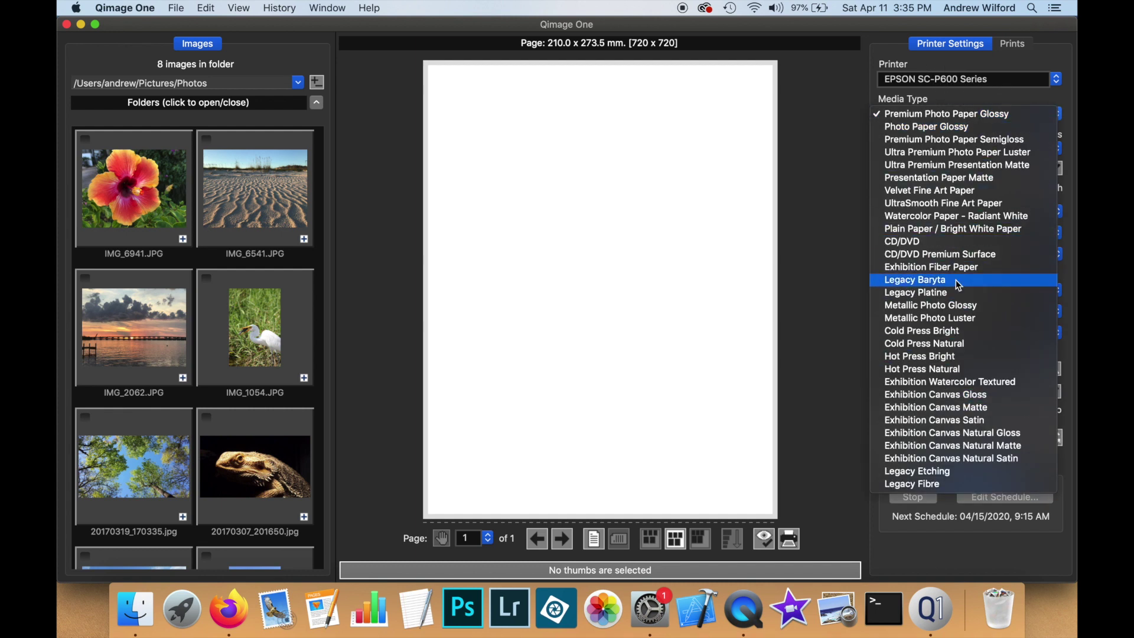
left_click(831, 217)
left_click(979, 151)
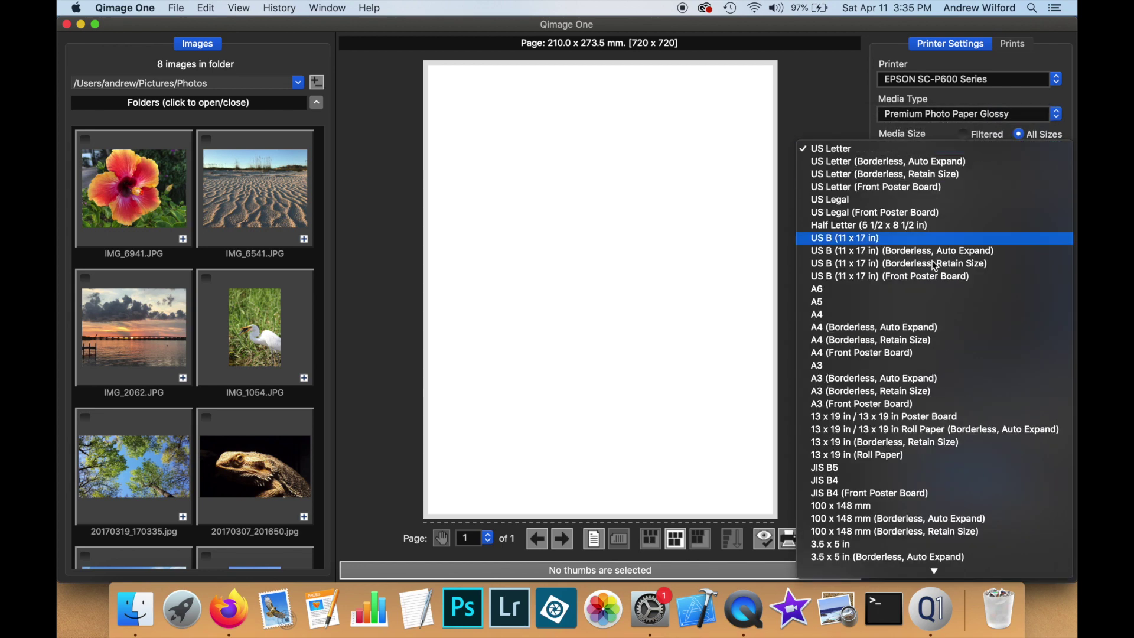
left_click(842, 103)
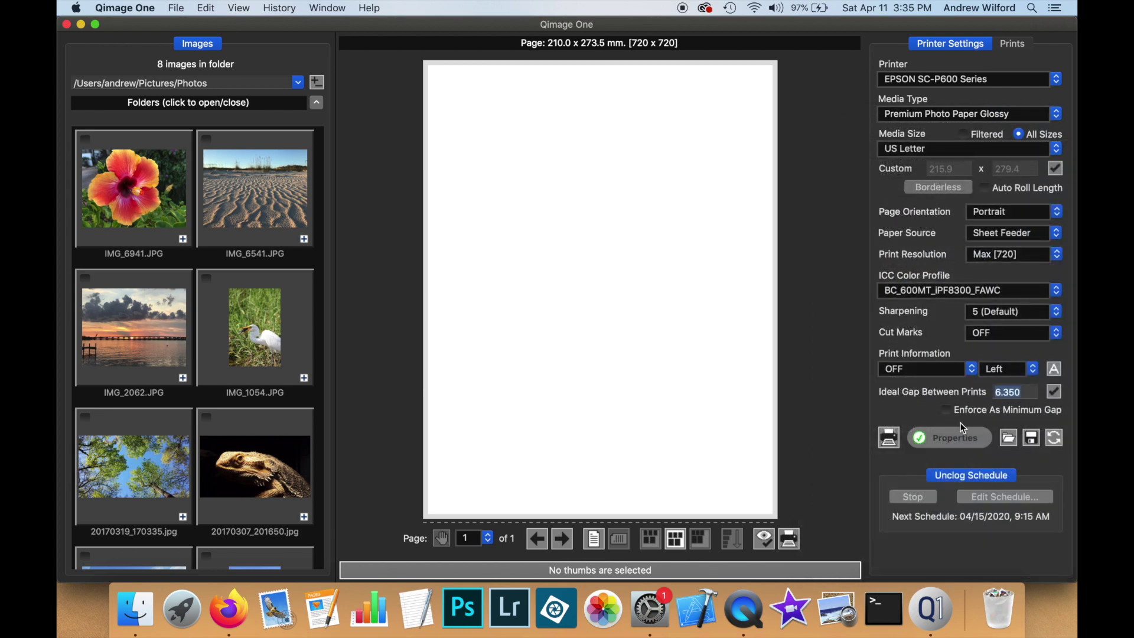
left_click(958, 437)
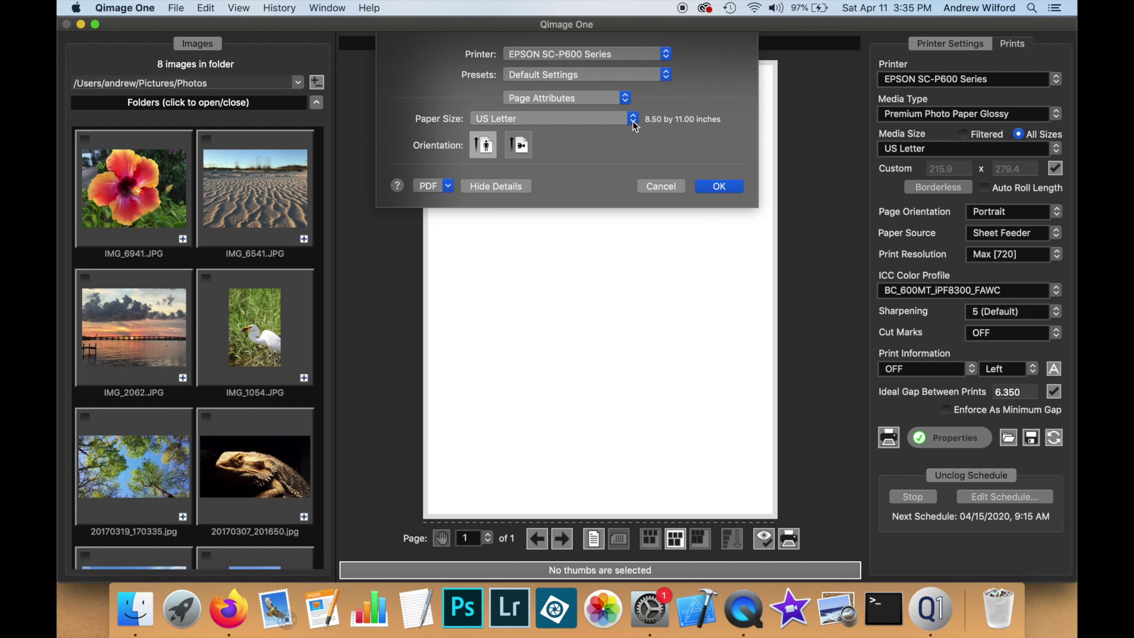
left_click(632, 121)
left_click(641, 117)
left_click(625, 97)
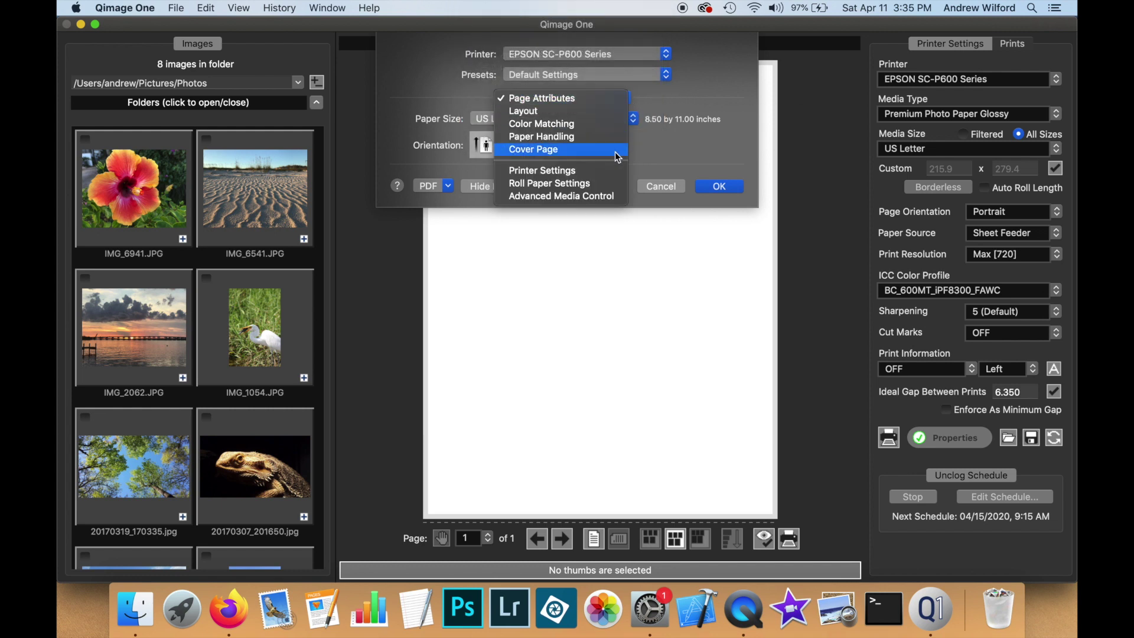
left_click(603, 171)
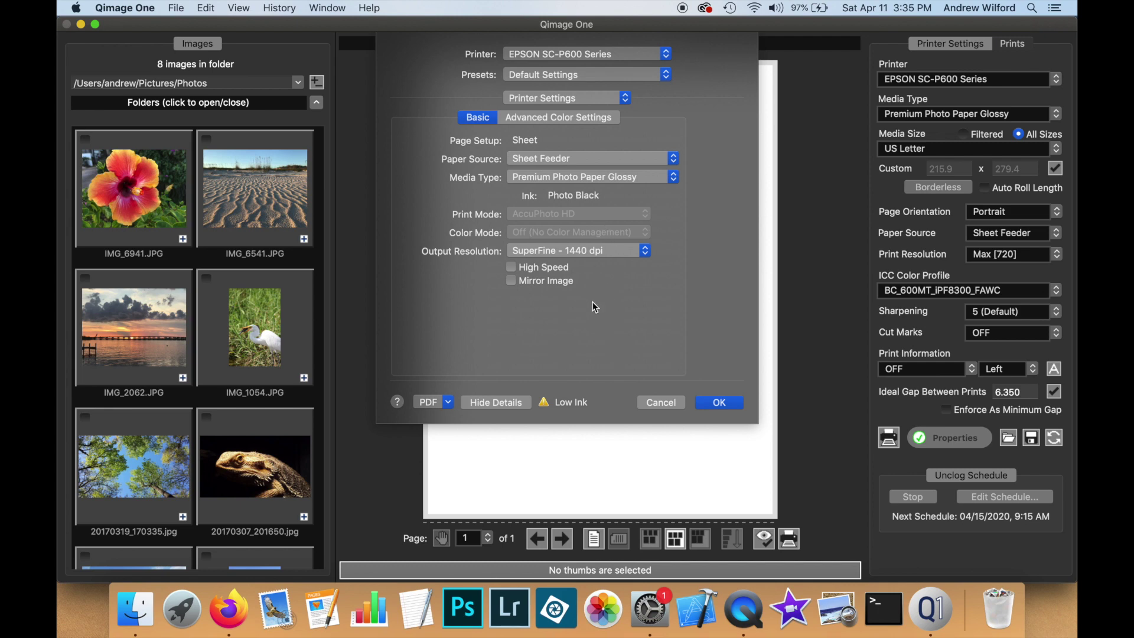
left_click(655, 403)
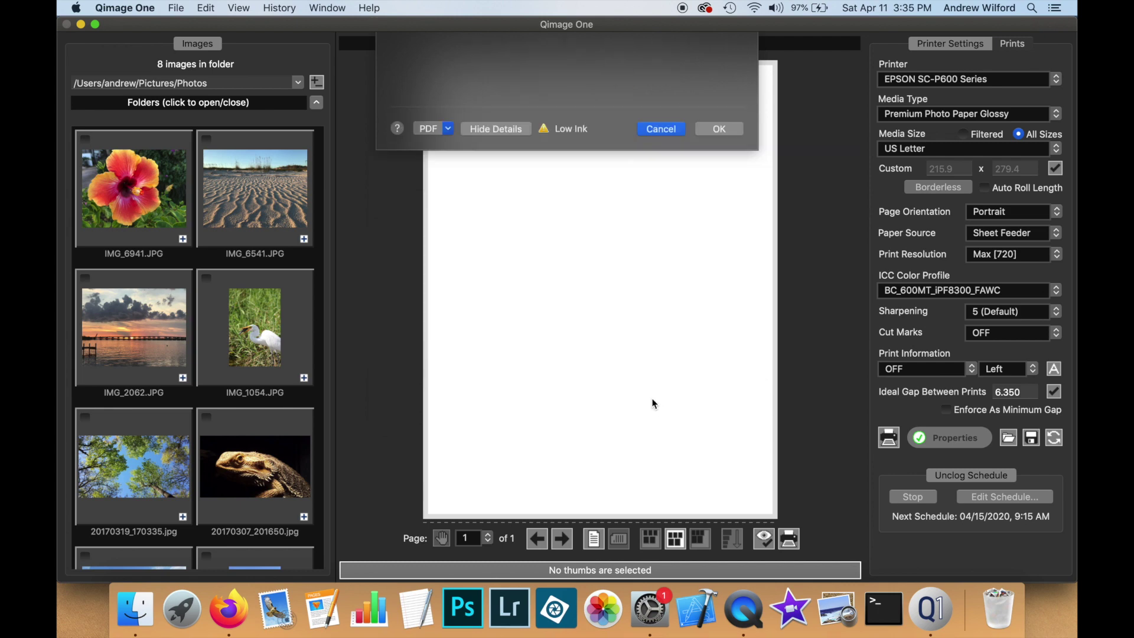
left_click(121, 7)
left_click(160, 124)
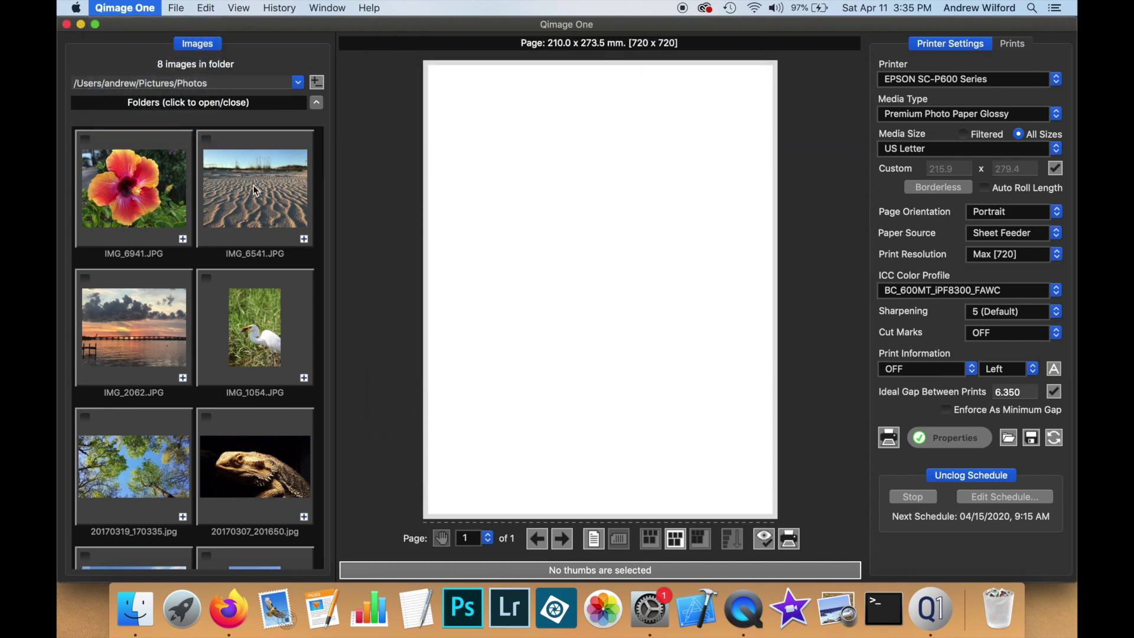